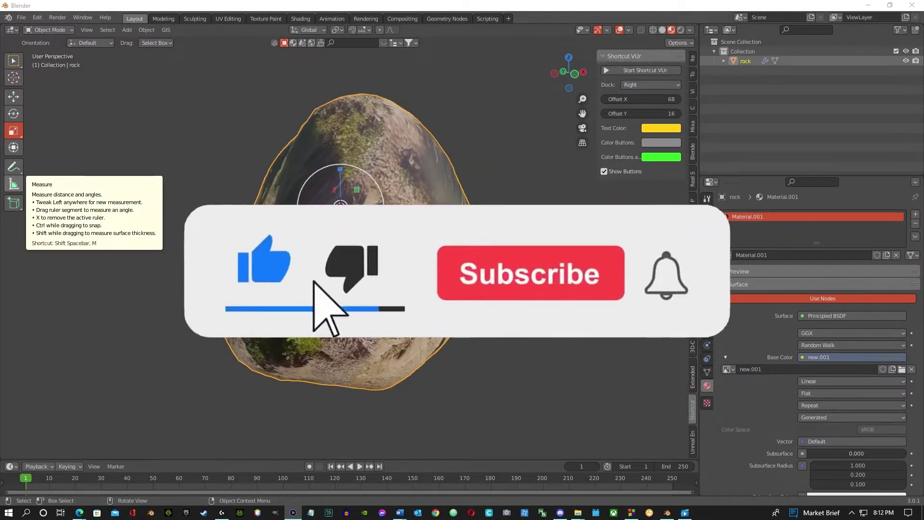
scroll(358, 270, down, 2)
scroll(359, 270, up, 1)
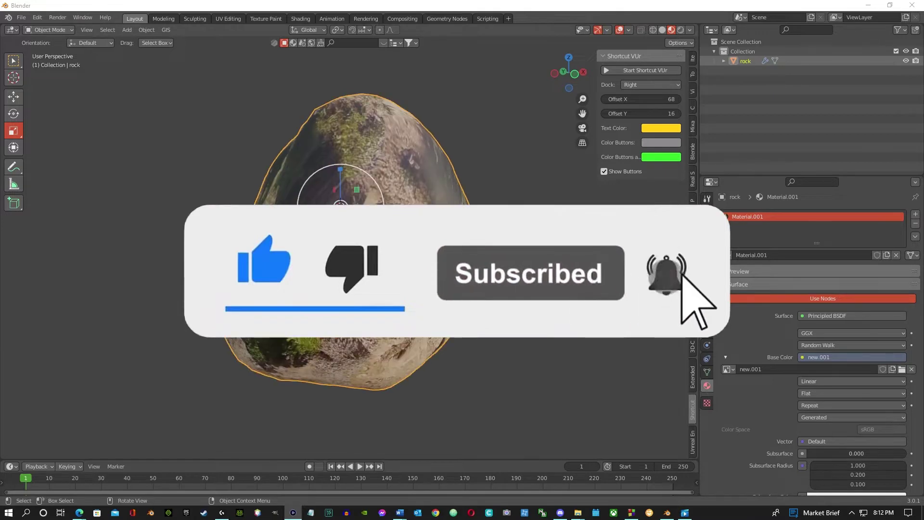
Step: Start a new General file in place of the current rock scene
click(20, 20)
mouse_move(70, 52)
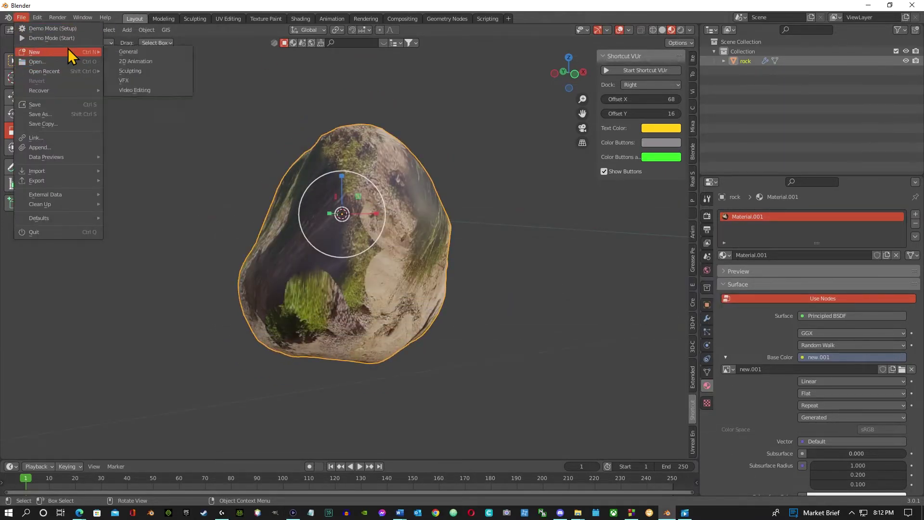
click(150, 52)
click(480, 280)
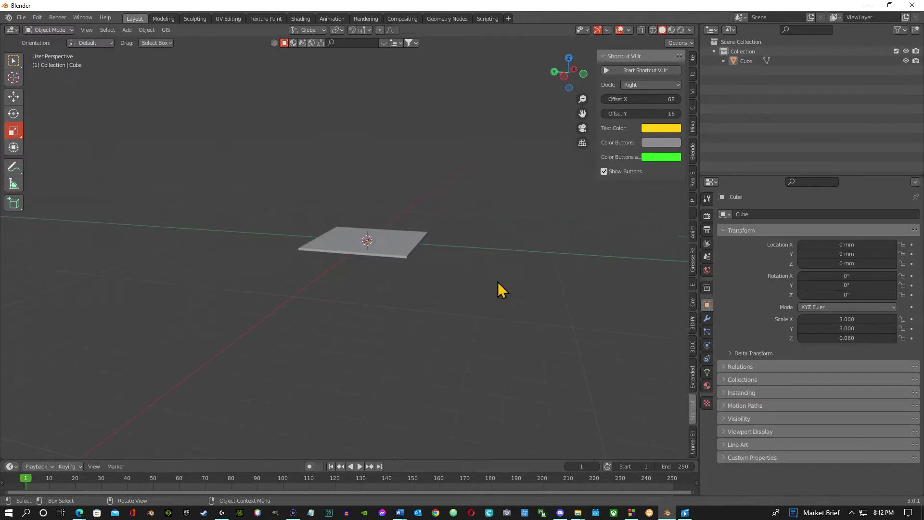
Step: Delete the default flat cube from the scene and hide the viewport sidebar
click(389, 244)
key(Delete)
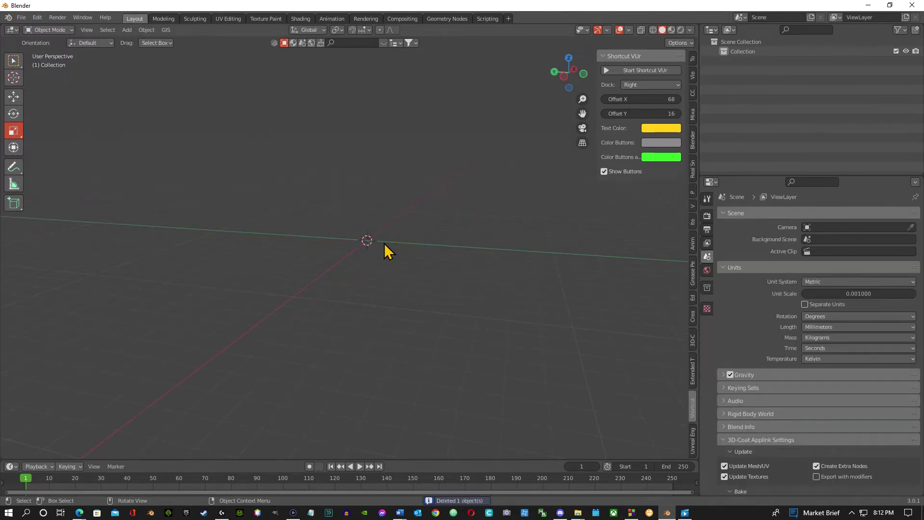
click(664, 72)
key(n)
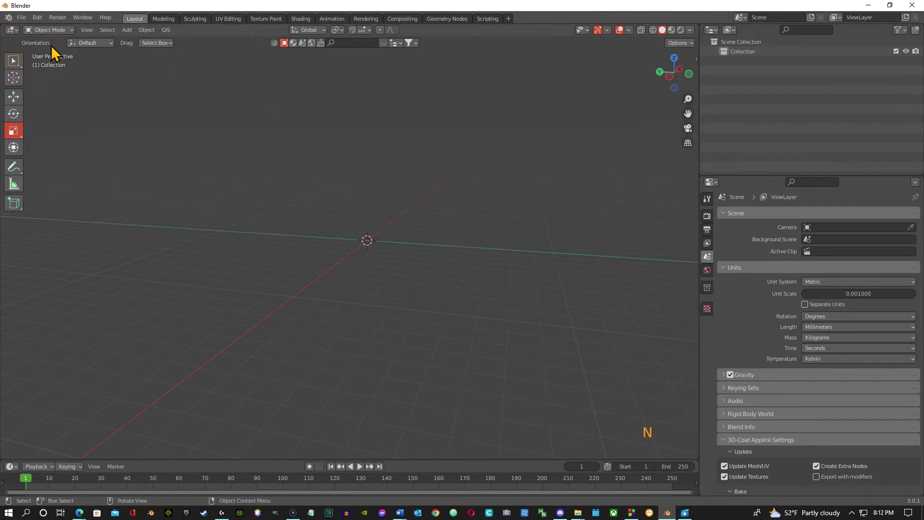
Step: Add a rock mesh with the Rock Generator and look at it from another side
click(126, 30)
mouse_move(171, 43)
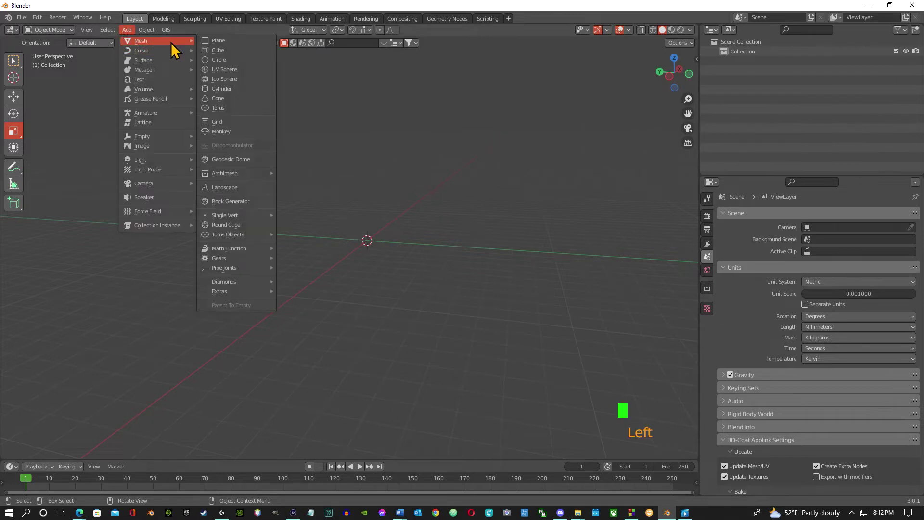
click(260, 202)
scroll(386, 275, up, 6)
scroll(404, 300, up, 3)
middle_drag(571, 245, 417, 234)
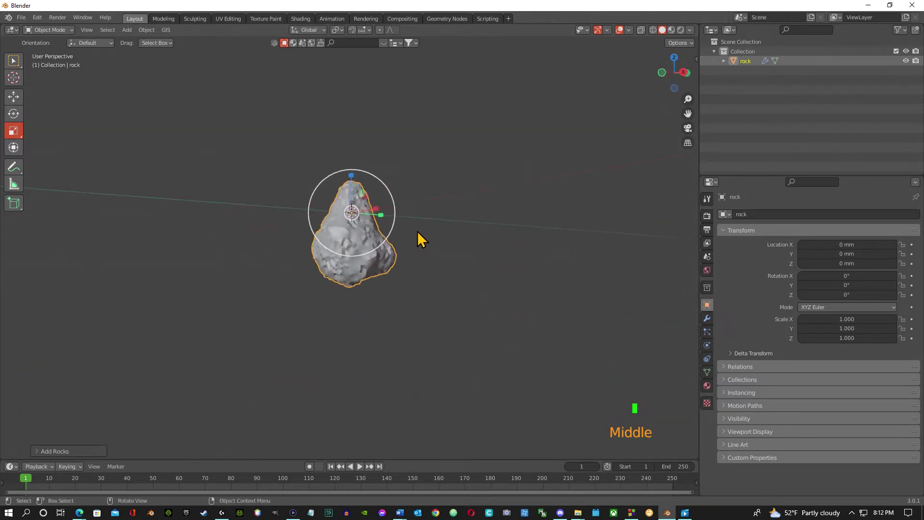
scroll(427, 258, up, 4)
scroll(447, 277, down, 1)
middle_drag(443, 271, 399, 276)
Step: Expand the Add Rocks settings, raise the number of rocks to 4 and reduce it to 2
click(39, 453)
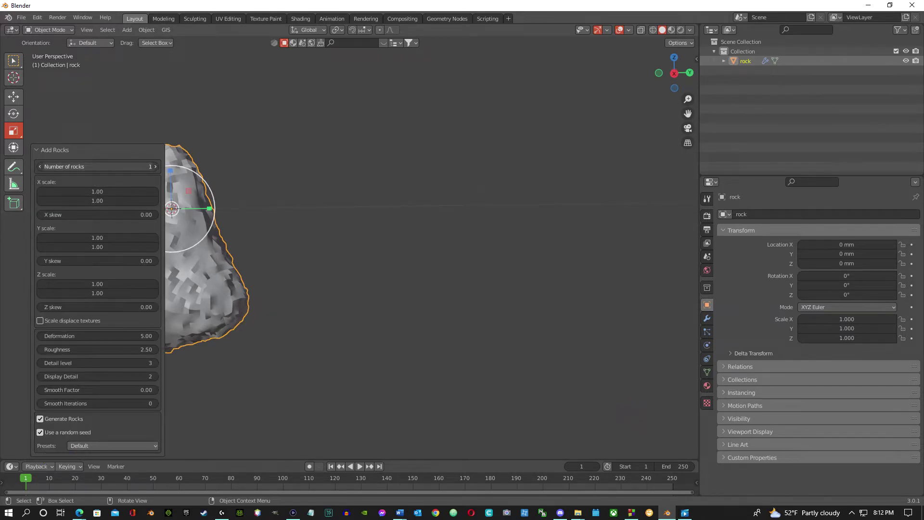
click(154, 165)
drag(159, 165, 169, 165)
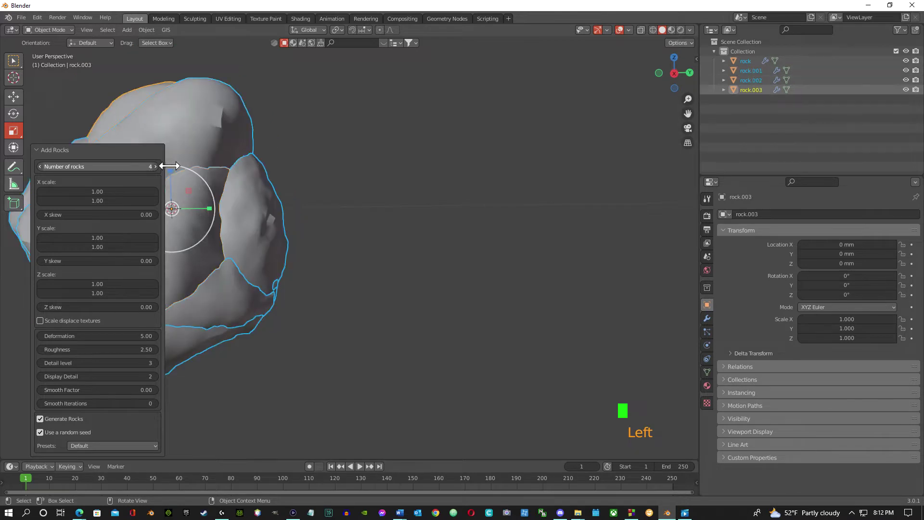
scroll(268, 230, down, 3)
scroll(269, 231, up, 1)
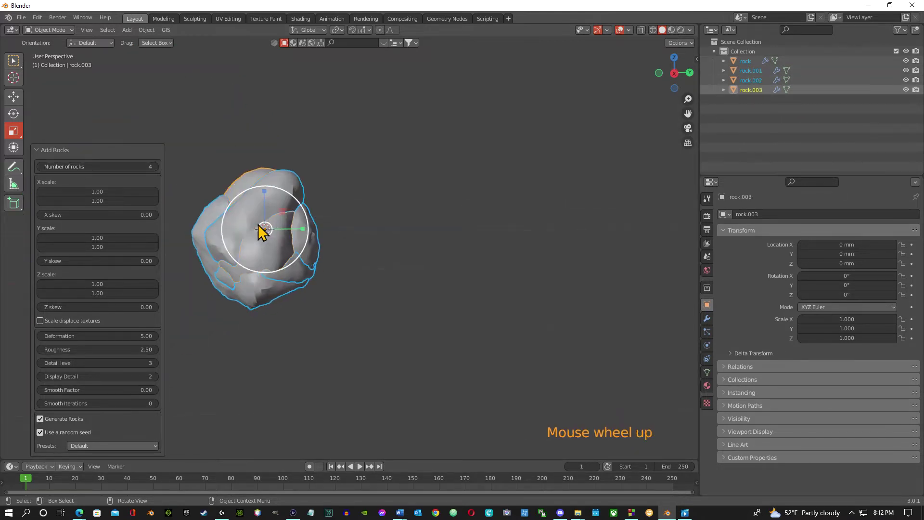
drag(153, 167, 119, 170)
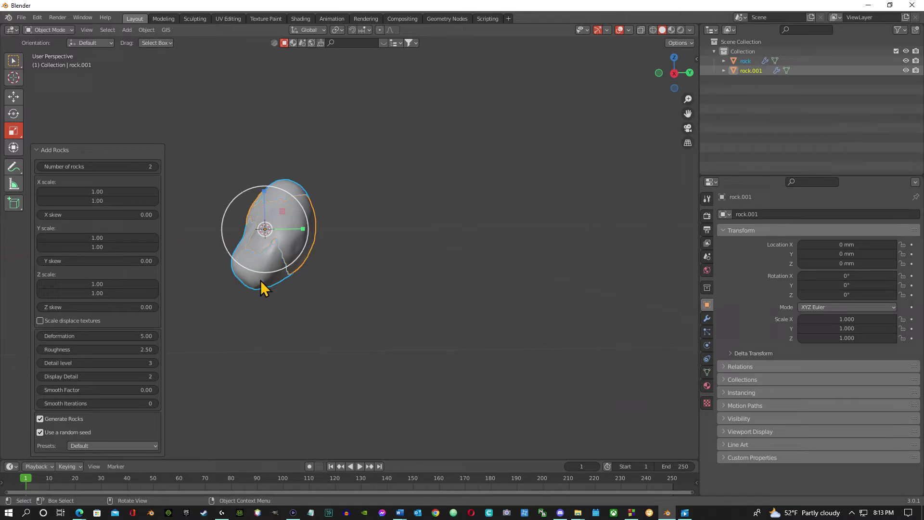
Step: Delete both generated rocks and locate the Rock Generator among the mesh primitives
click(126, 30)
key(Delete)
click(140, 30)
click(128, 30)
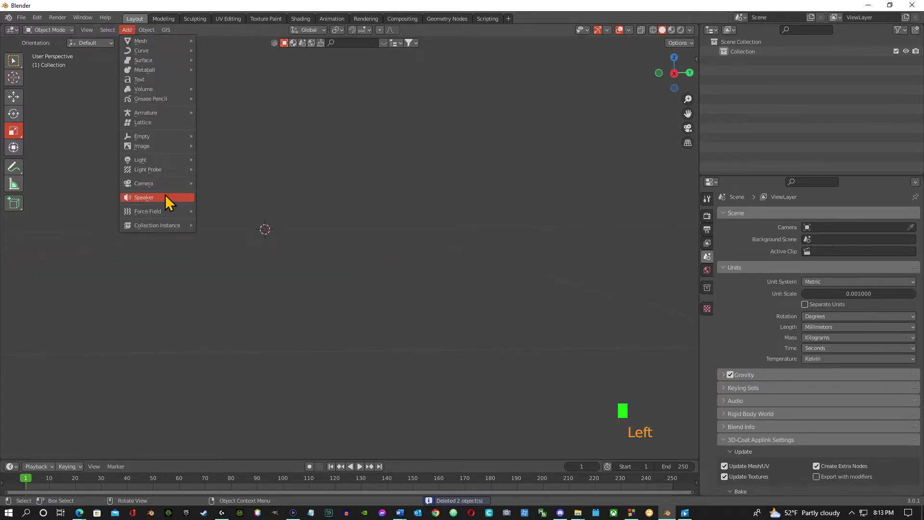
mouse_move(161, 42)
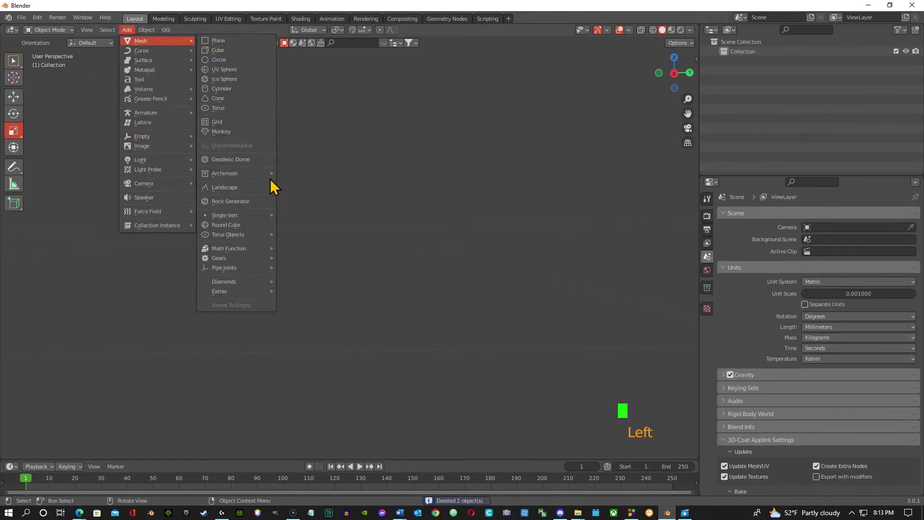
mouse_move(243, 212)
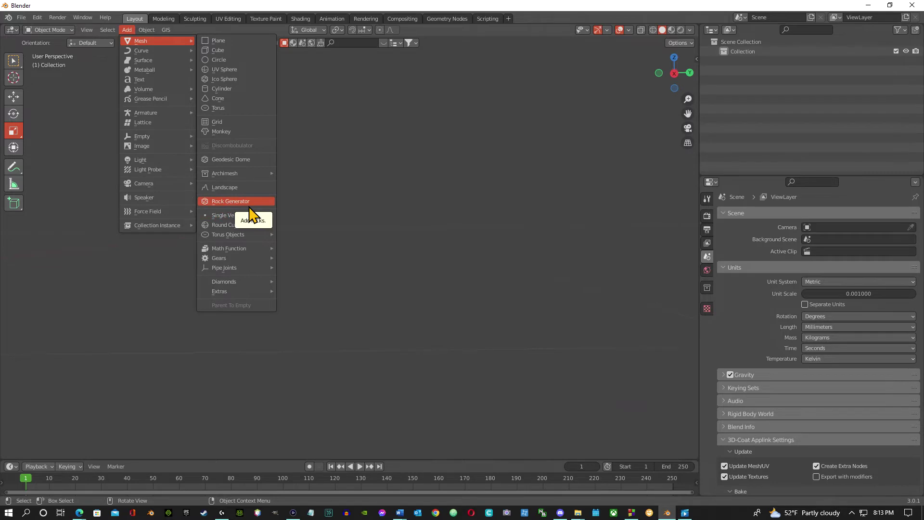
Step: Search the add-ons in the Preferences for "rock", clear the search and close the Preferences
click(36, 13)
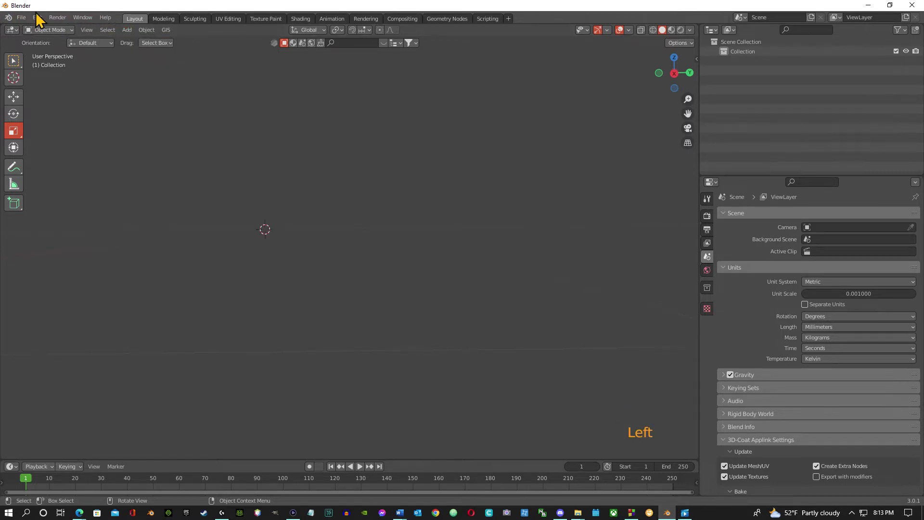
click(38, 17)
click(65, 167)
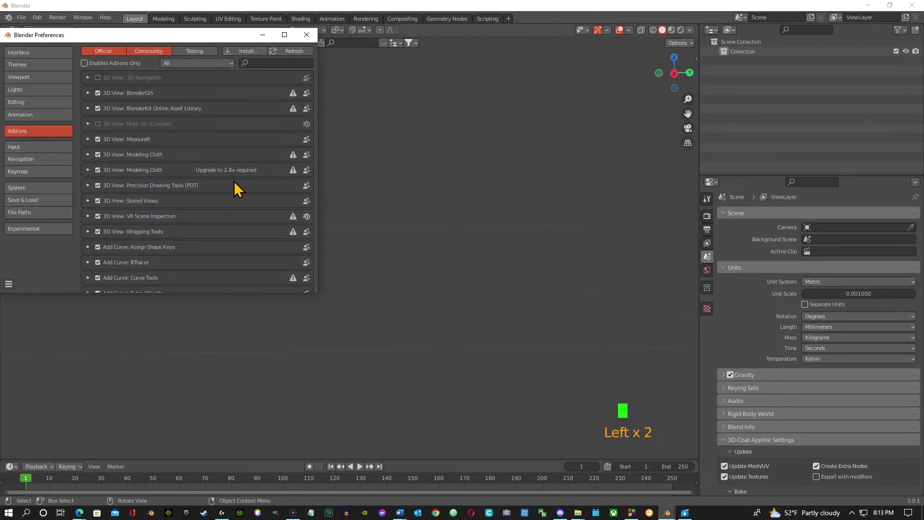
click(270, 62)
text(rock)
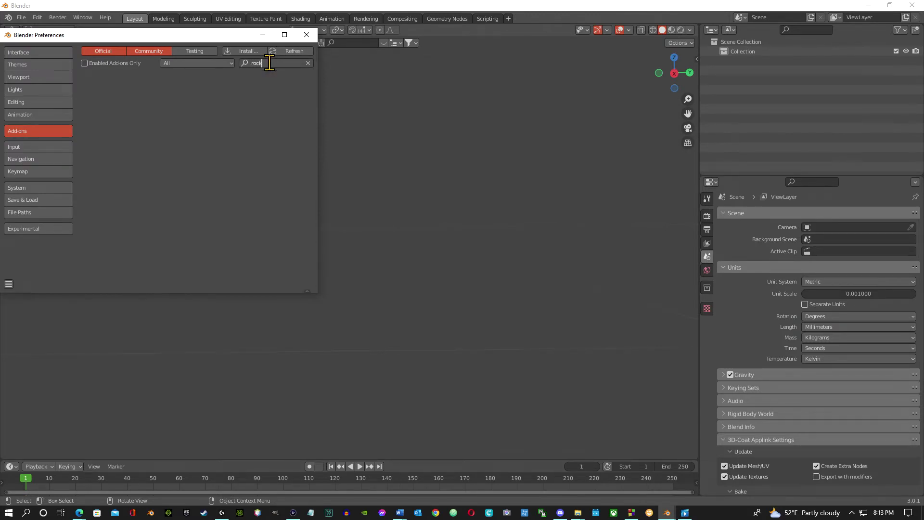
key(BackSpace)
key(BackSpace)
key(BackSpace)
key(BackSpace)
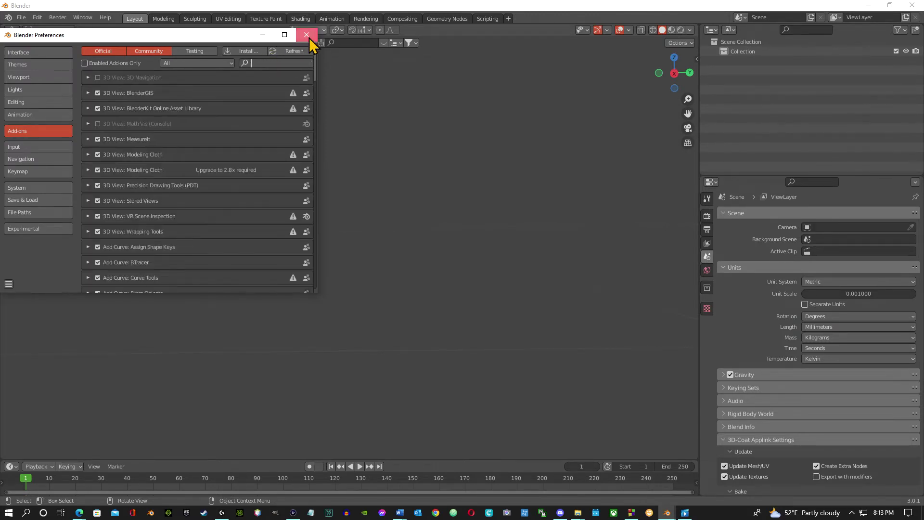
click(309, 37)
Step: Add an ico sphere with 1 subdivision and deselect it
click(127, 29)
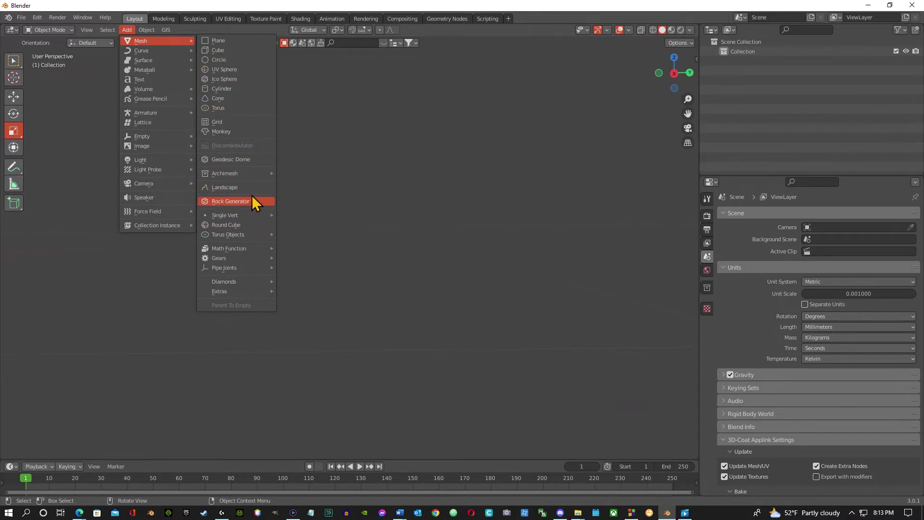
click(233, 80)
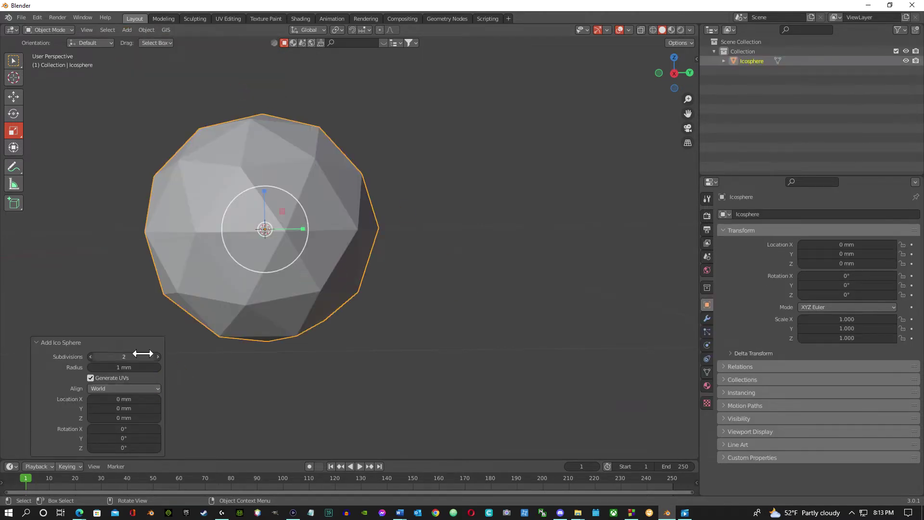
drag(145, 357, 135, 357)
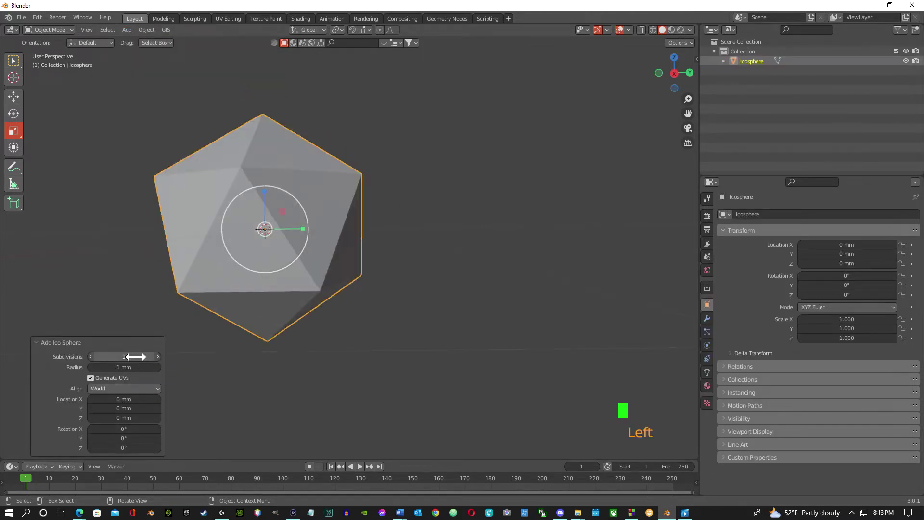
click(284, 388)
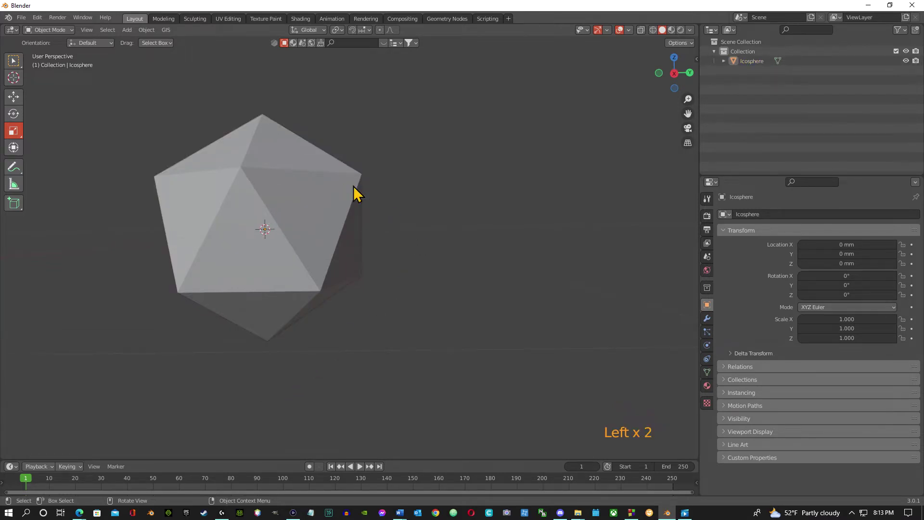
Step: Switch to the UV Editing workspace and unwrap the whole ico sphere with Smart UV Project, using an island margin of 0.05
click(229, 19)
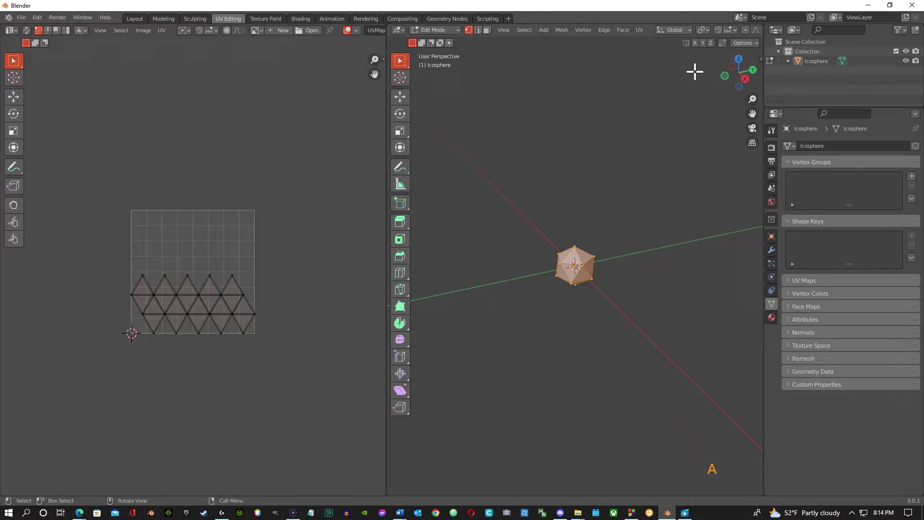
click(640, 30)
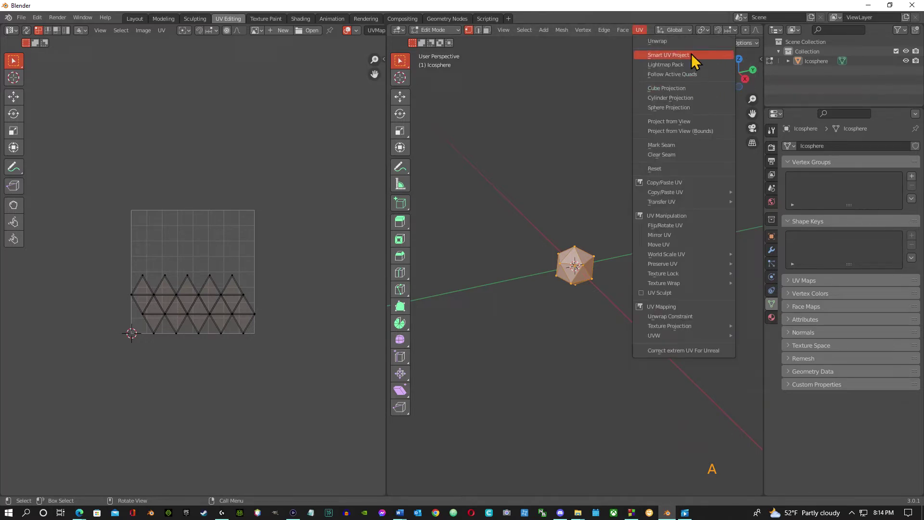
click(695, 61)
click(721, 84)
text(0.0)
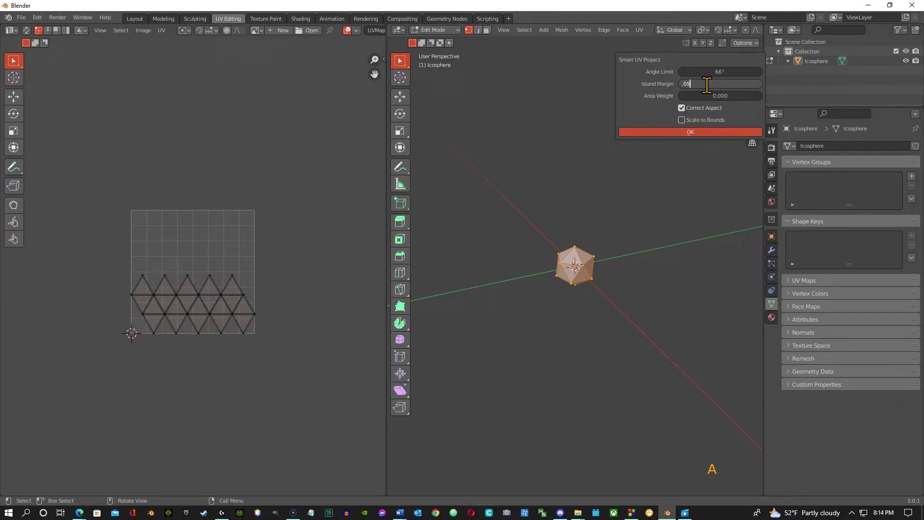
click(696, 132)
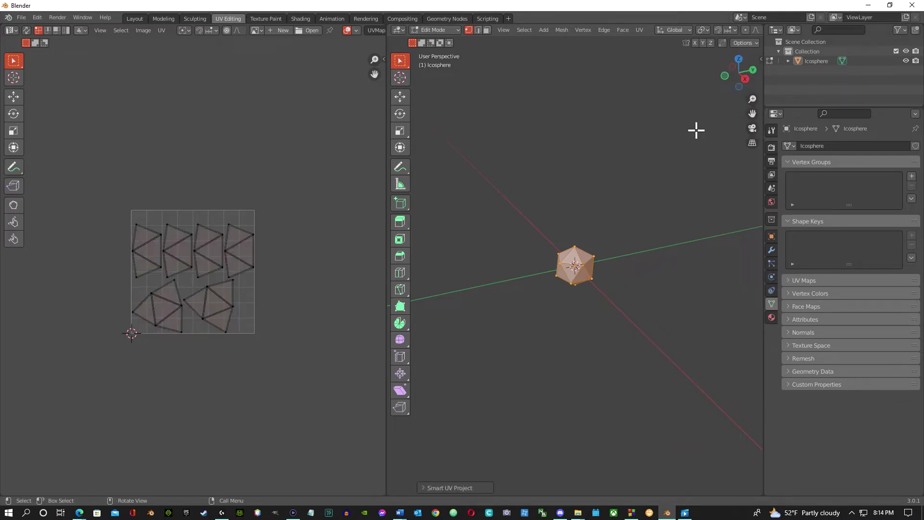
Step: Unwrap the ico sphere again with Smart UV Project, using an island margin of 0.1
click(645, 31)
click(679, 55)
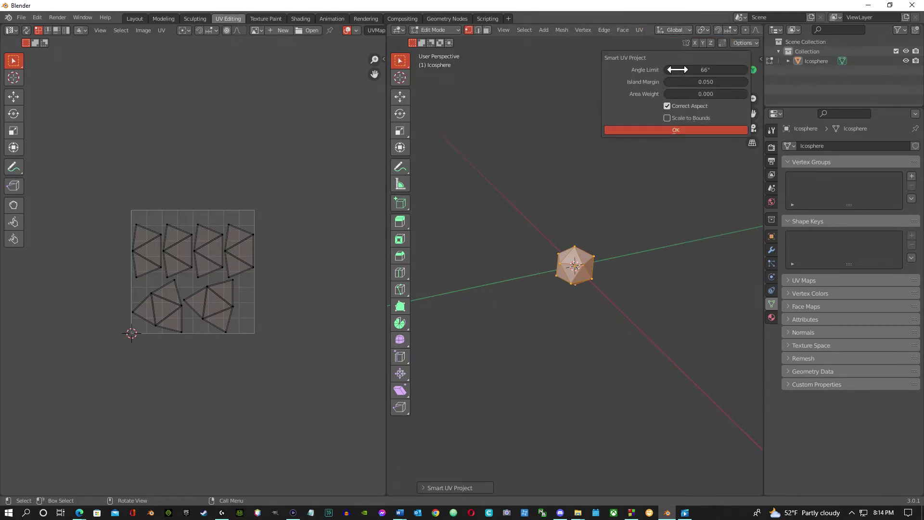
click(726, 81)
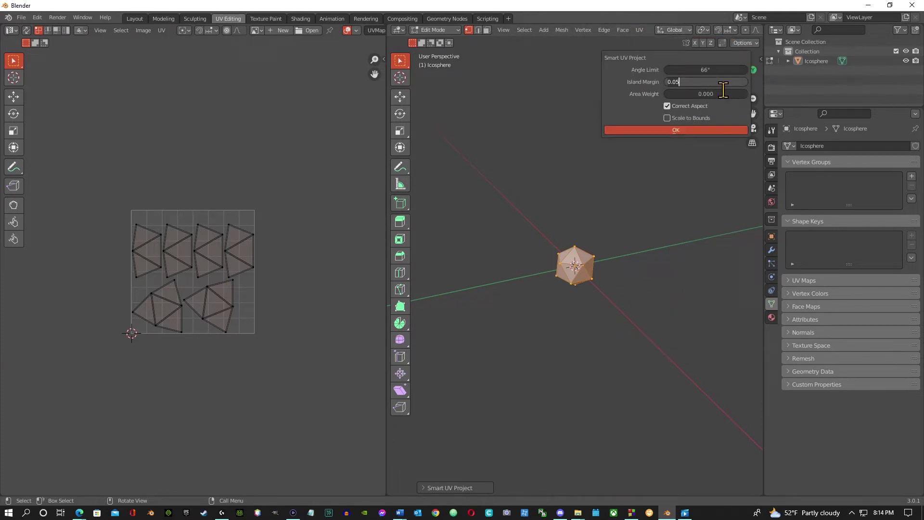
key(Return)
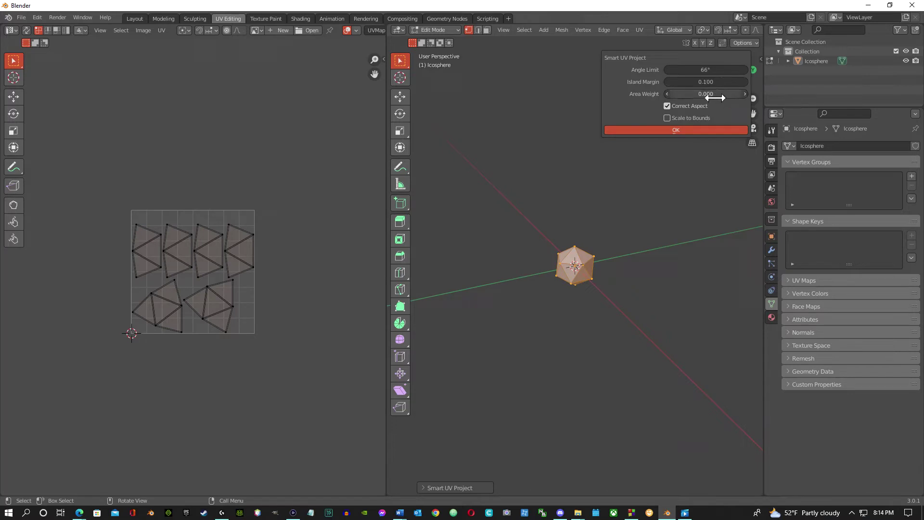
click(711, 130)
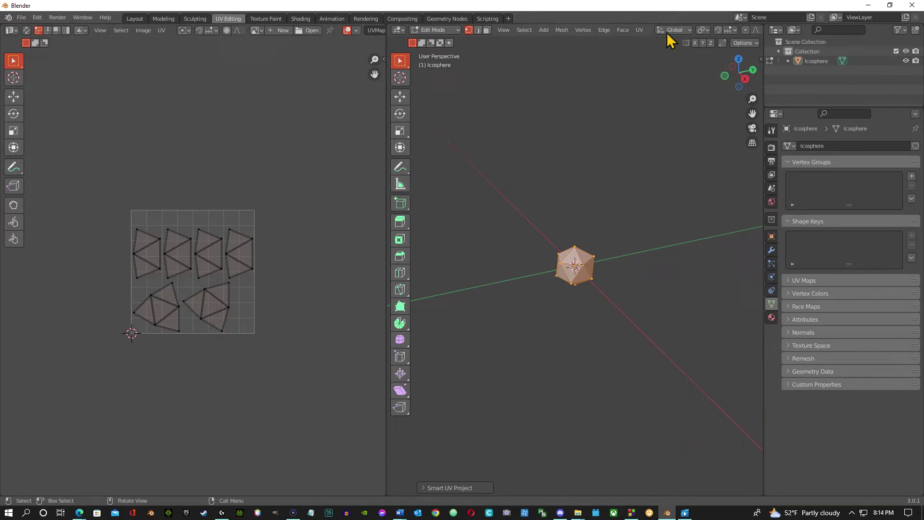
Step: Redo the Smart UV Project unwrap of the ico sphere with an island margin of 0
click(640, 30)
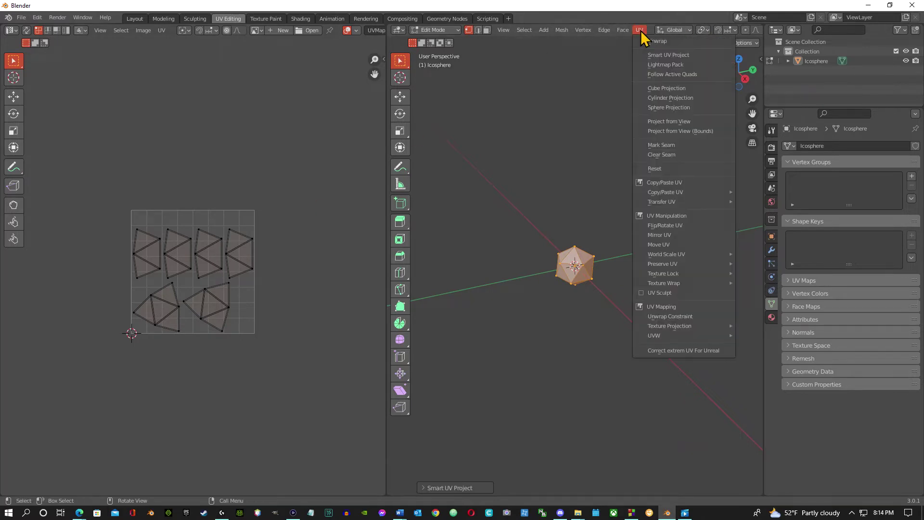
click(685, 57)
click(714, 88)
text(0.1)
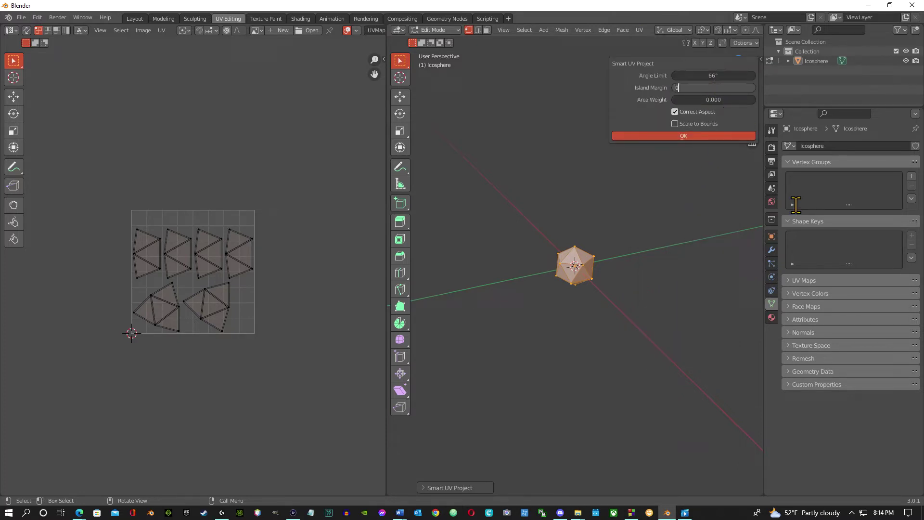
key(Return)
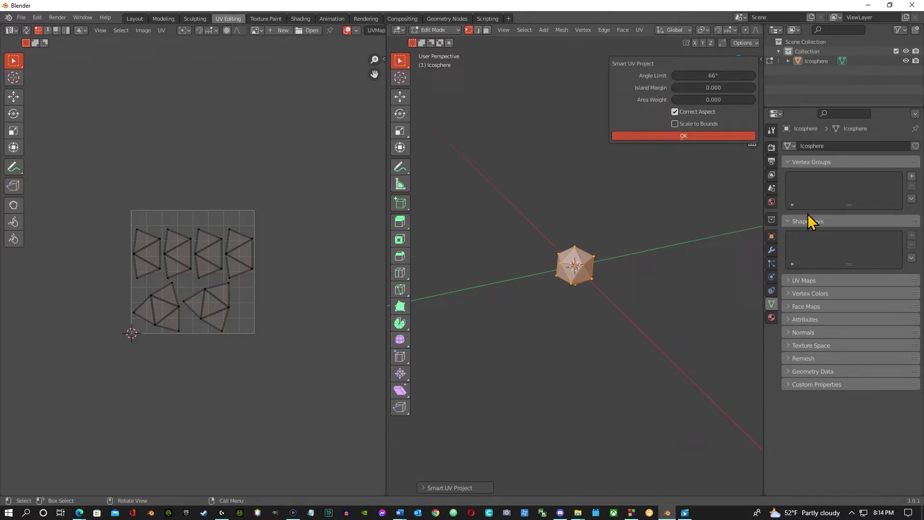
click(695, 136)
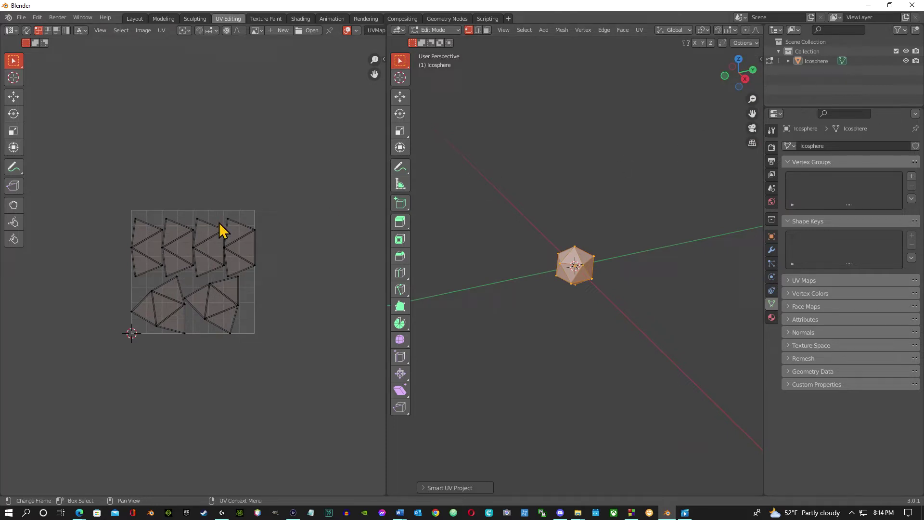
scroll(226, 257, up, 3)
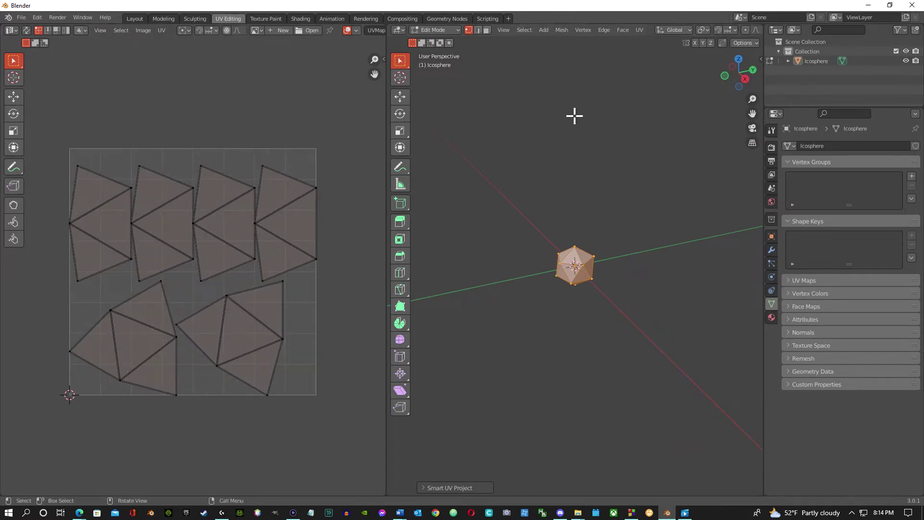
Step: Unwrap the whole ico sphere once more with Smart UV Project, using an island margin of 0.1
click(642, 30)
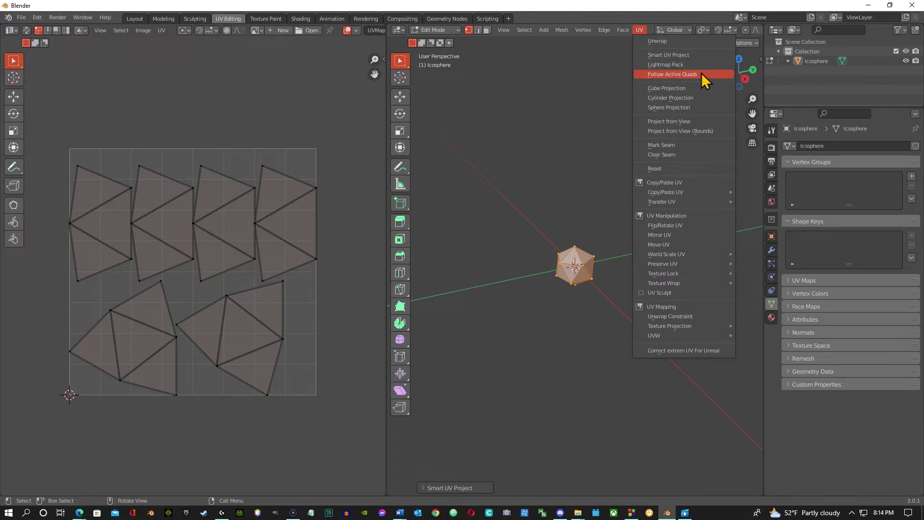
click(701, 55)
click(734, 85)
text(.1)
key(Return)
click(720, 132)
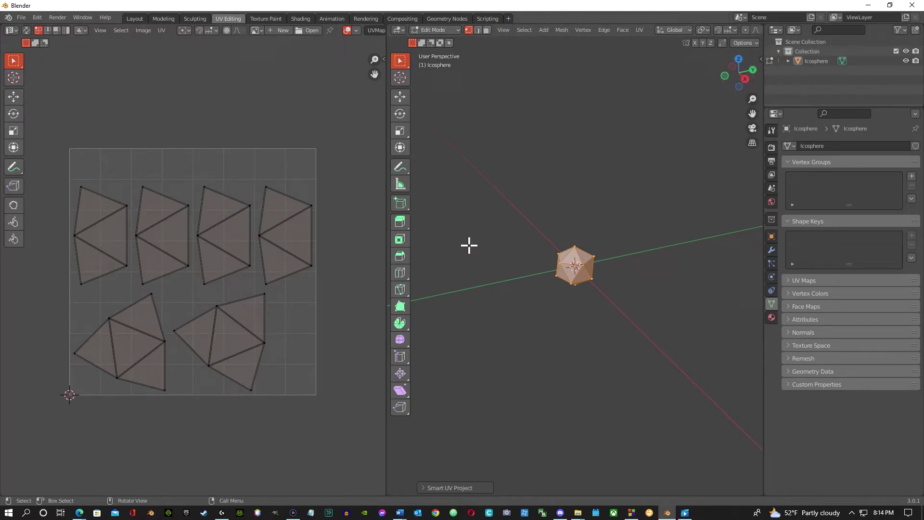
Step: Enlarge the 3D view beside the UV editor, return to the Layout workspace and give the ico sphere a new material
drag(385, 187, 134, 187)
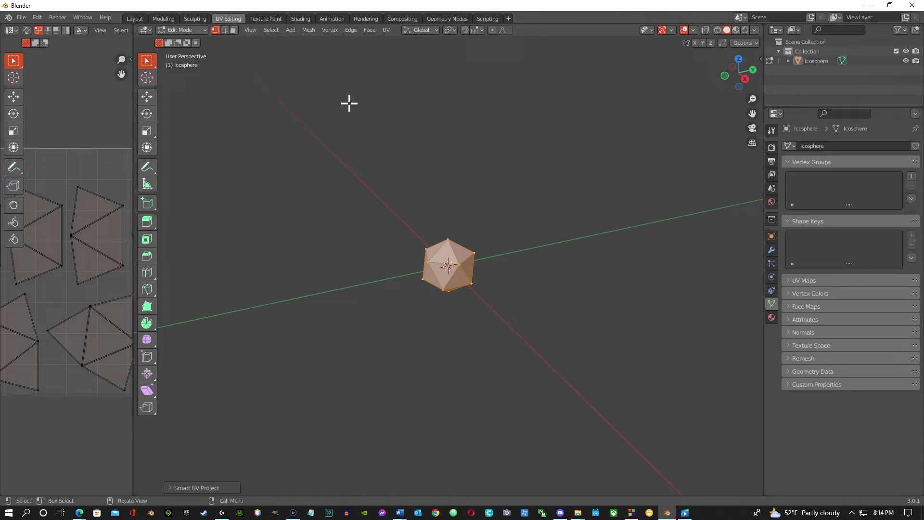
click(136, 19)
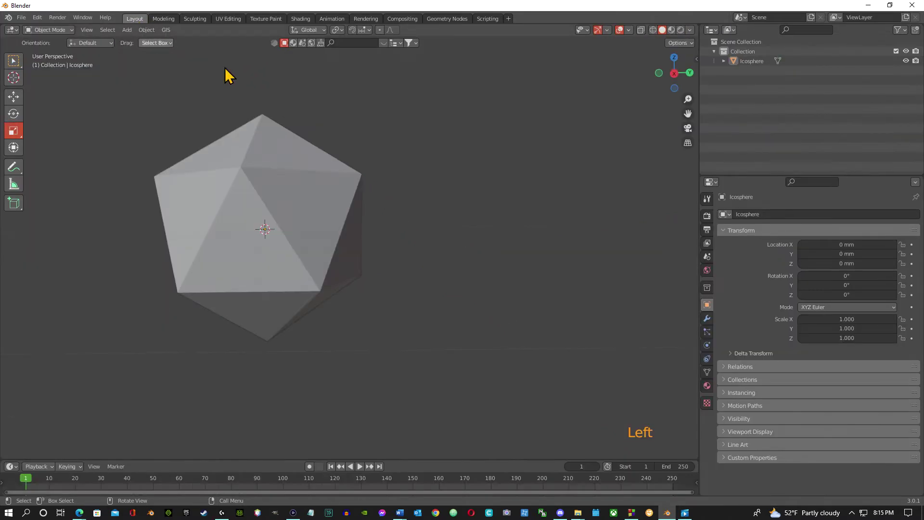
click(707, 386)
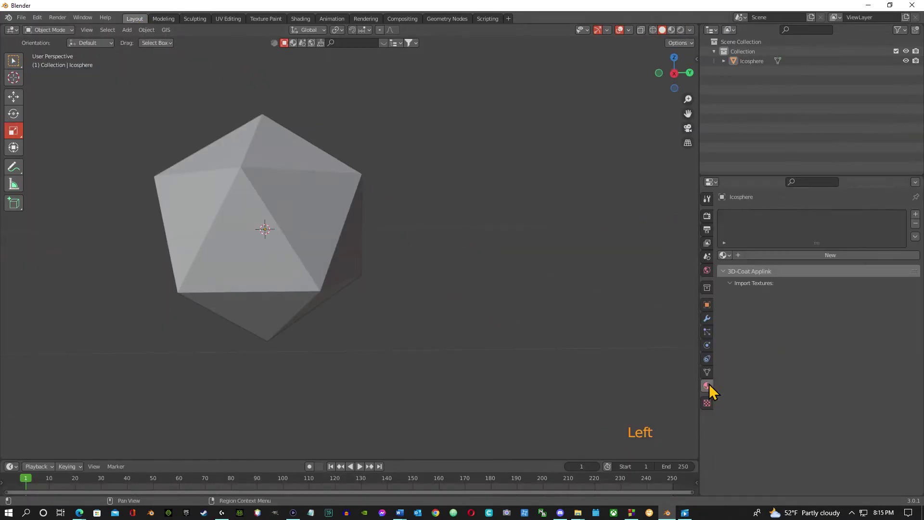
click(835, 255)
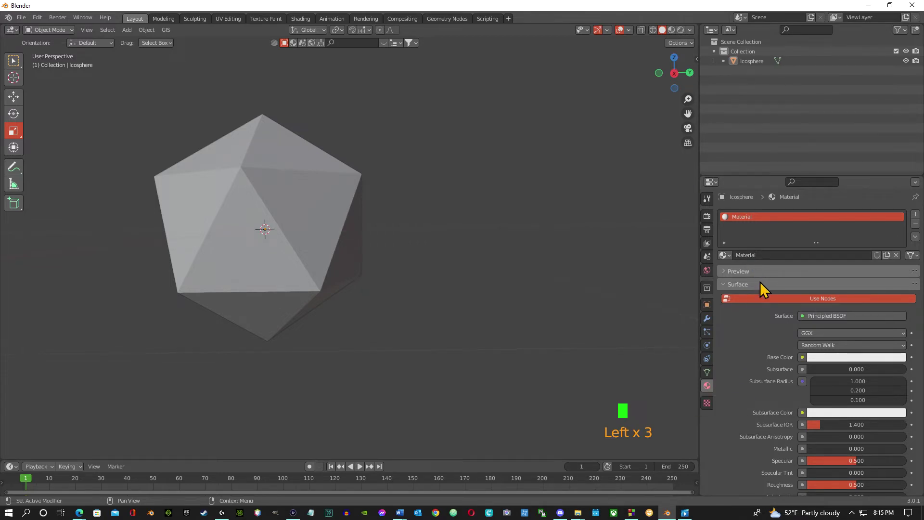
Step: Feed the material's base color from an image texture and create a blank 1024 × 1024 px image named Object for it
click(802, 357)
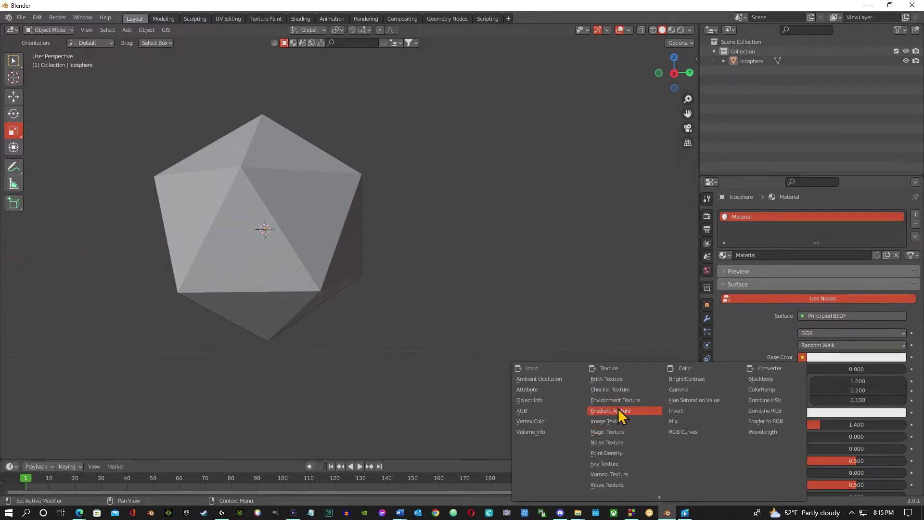
click(619, 421)
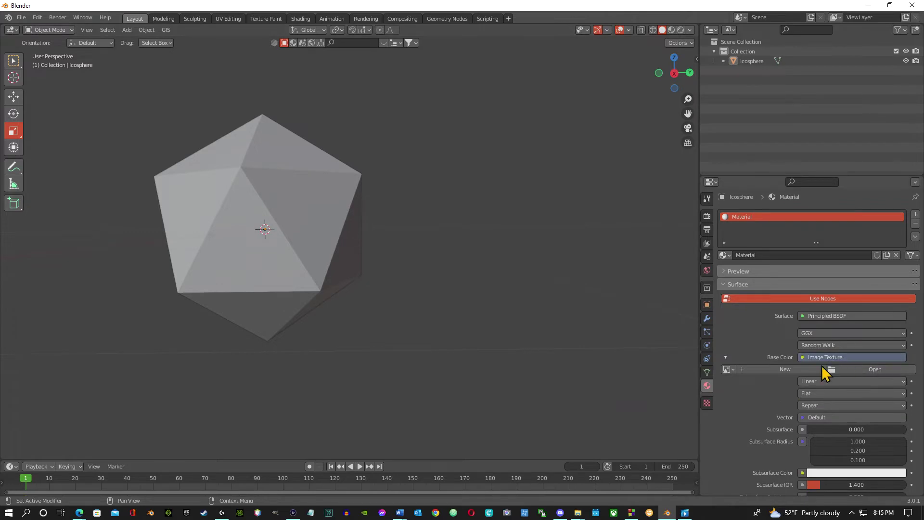
click(802, 369)
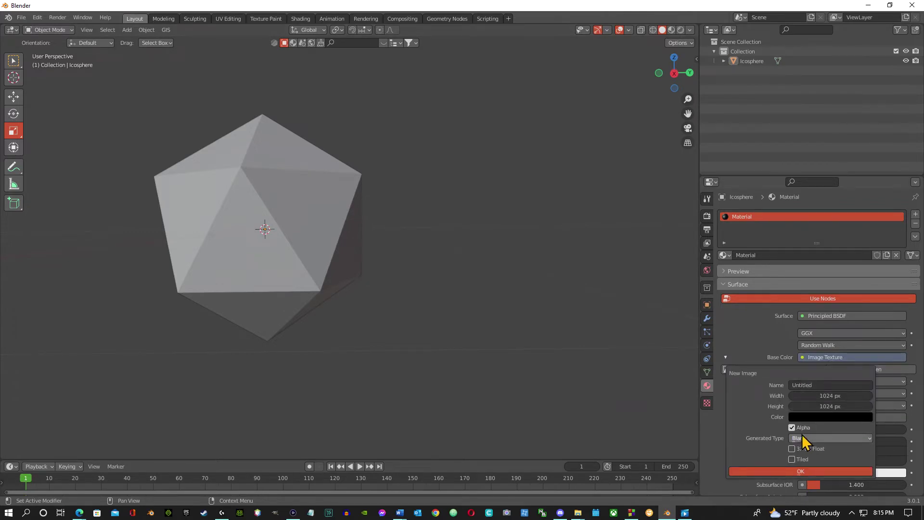
click(823, 384)
key(Home)
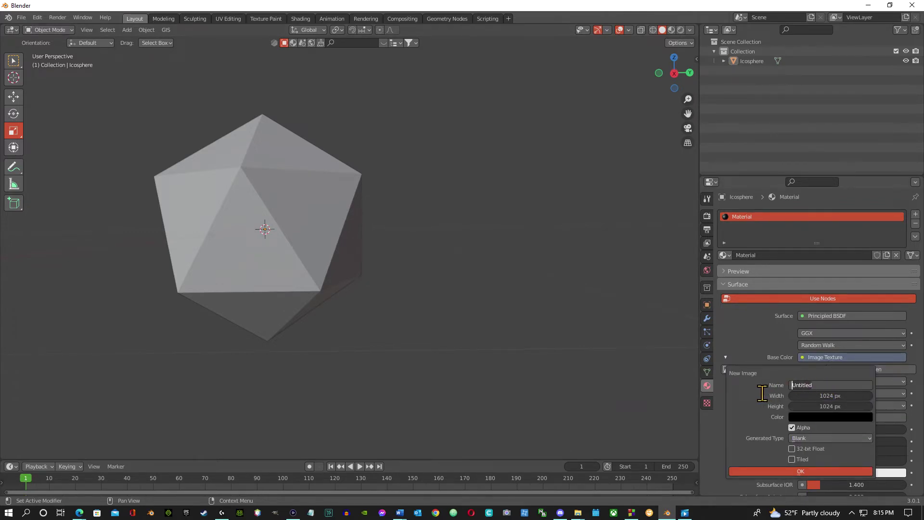
text(O)
key(Return)
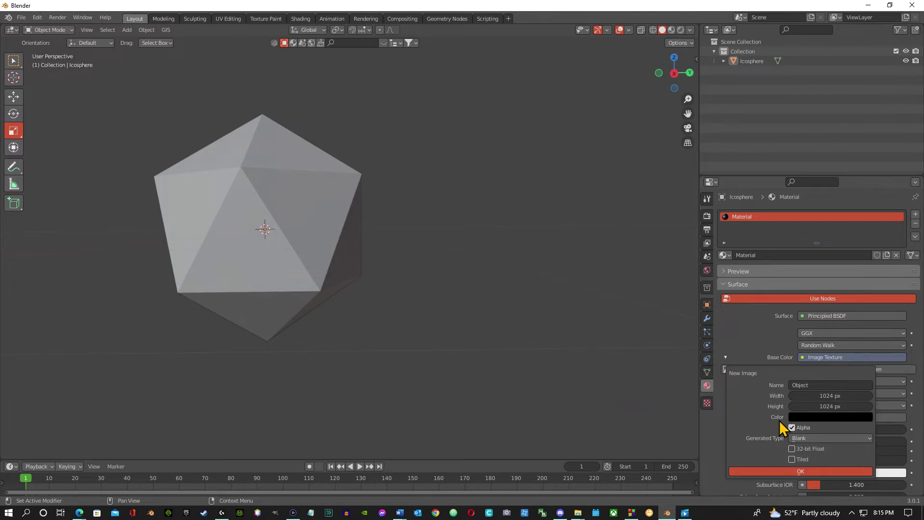
click(817, 471)
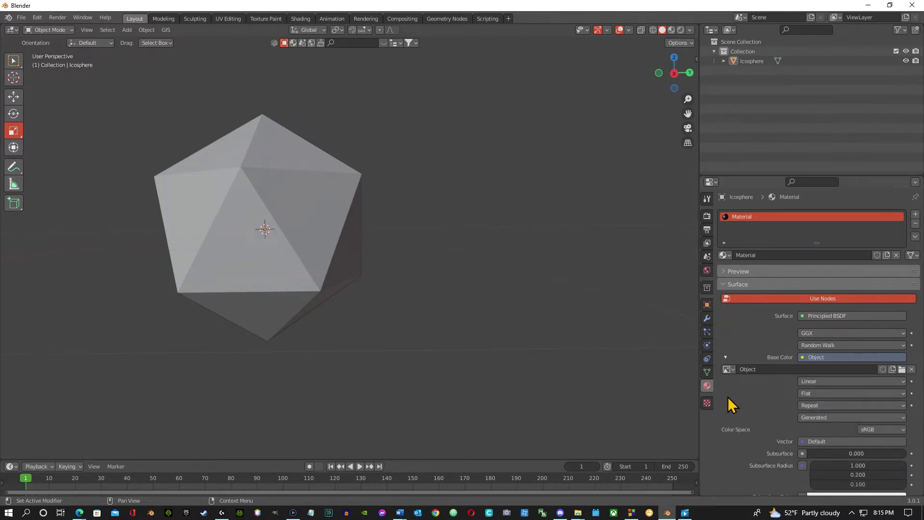
Step: Switch to the Texture Paint workspace and rename the TexDraw brush as painttexture
click(278, 20)
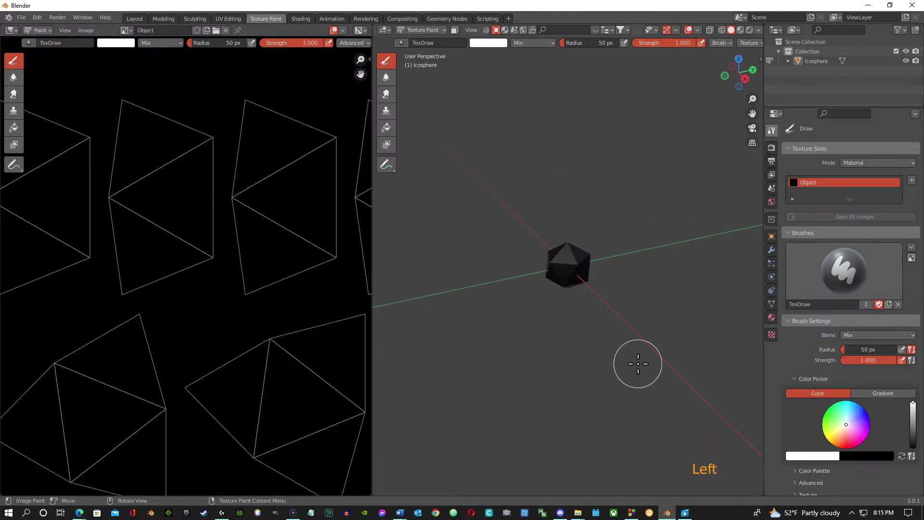
click(771, 147)
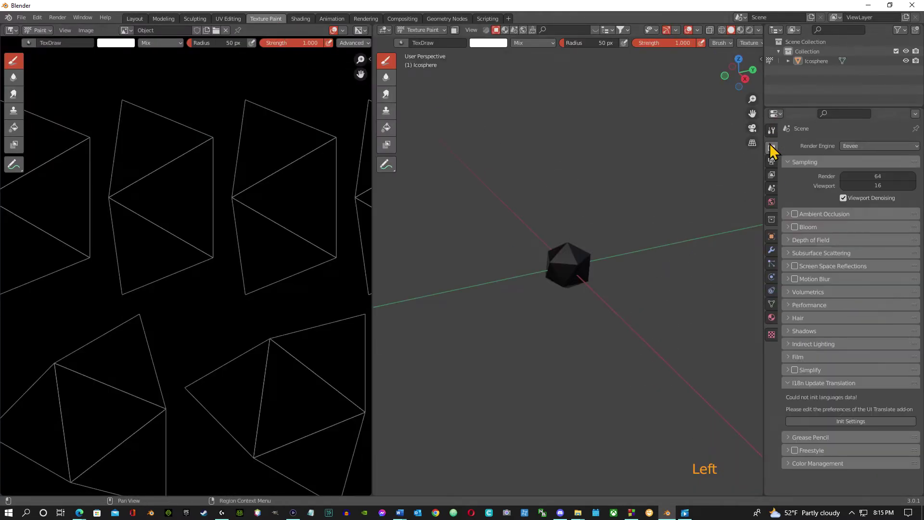
click(772, 175)
click(772, 130)
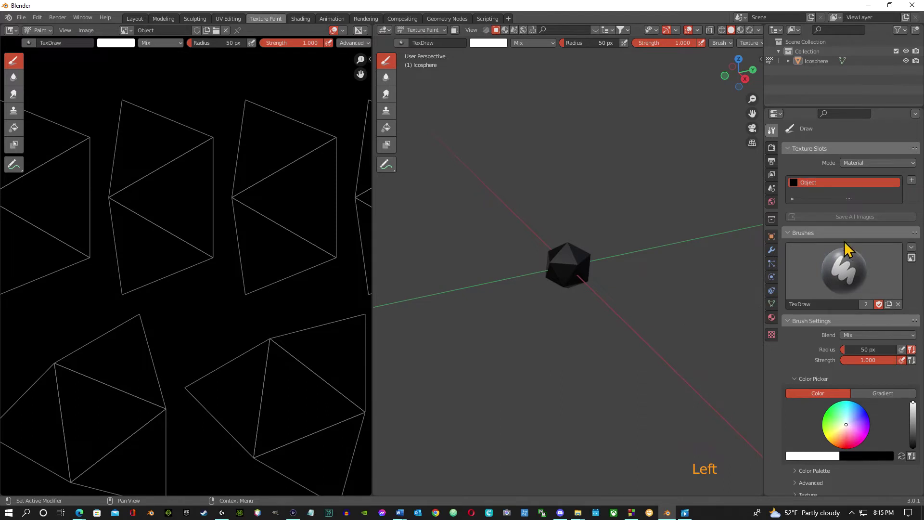
click(888, 304)
click(828, 305)
drag(829, 304, 767, 303)
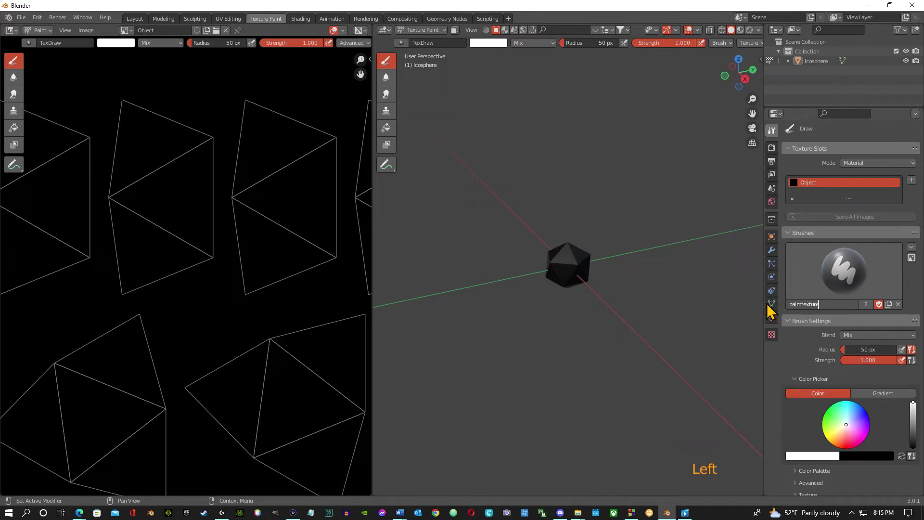
text(painttexture)
key(Return)
Step: Create a new texture for the painttexture brush in its texture settings
scroll(845, 343, down, 2)
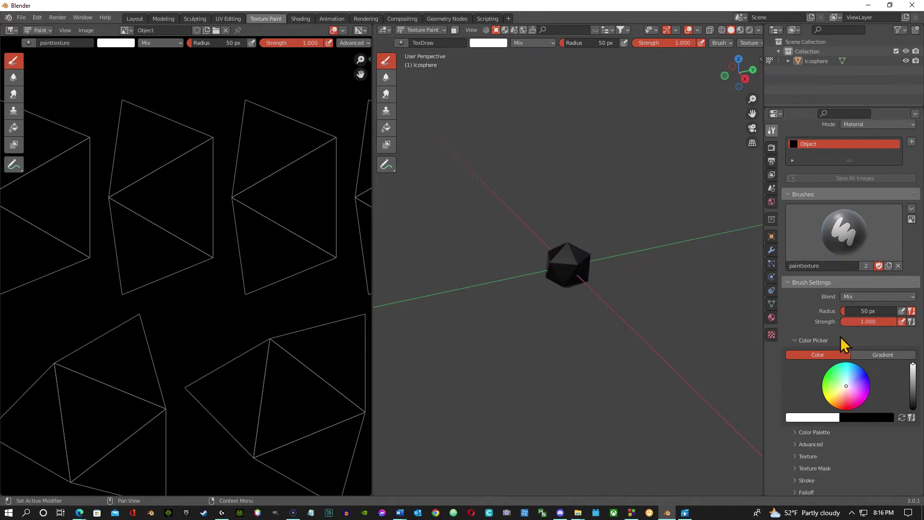
scroll(843, 340, down, 2)
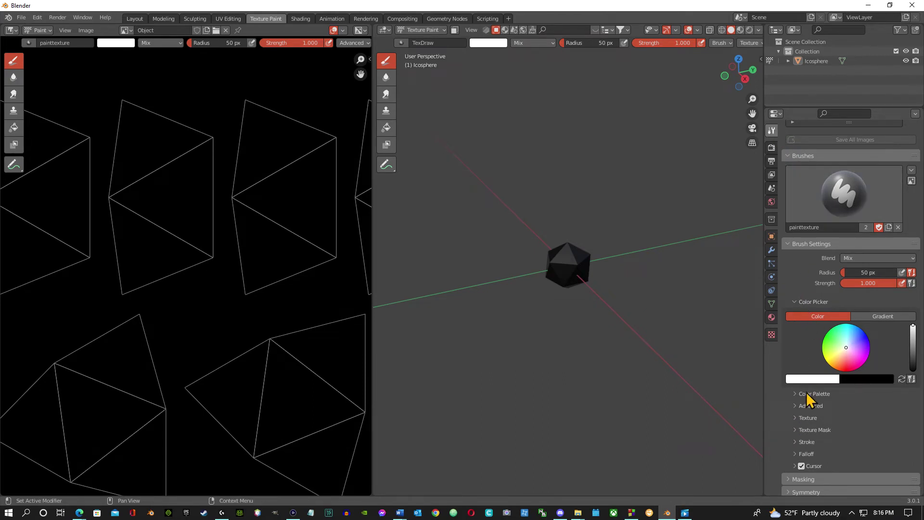
click(797, 417)
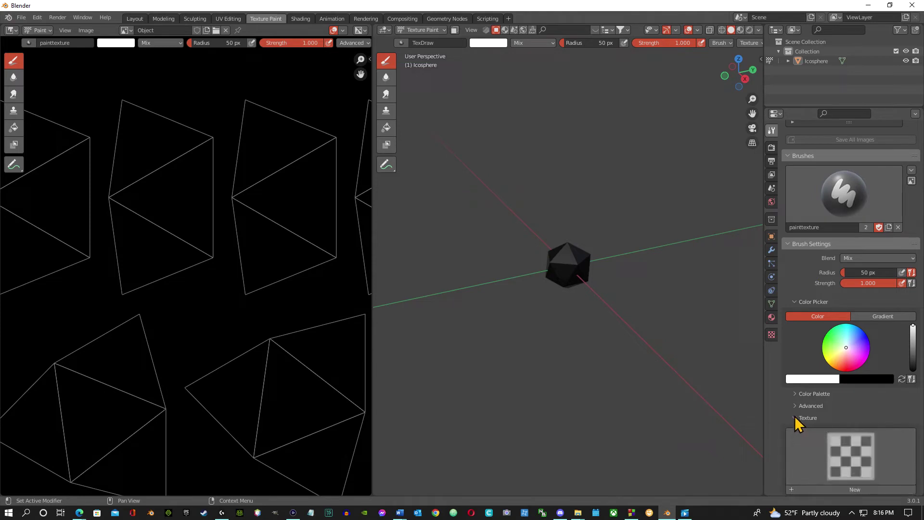
scroll(813, 430, down, 4)
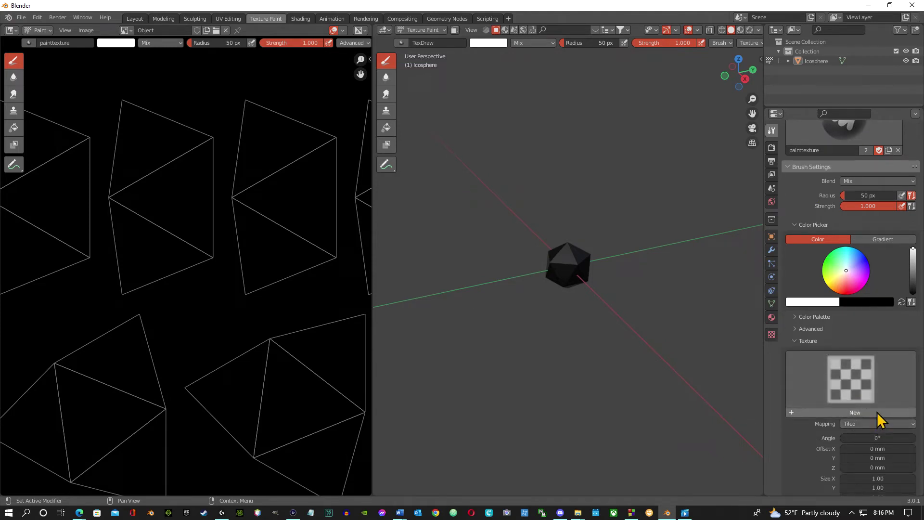
click(876, 413)
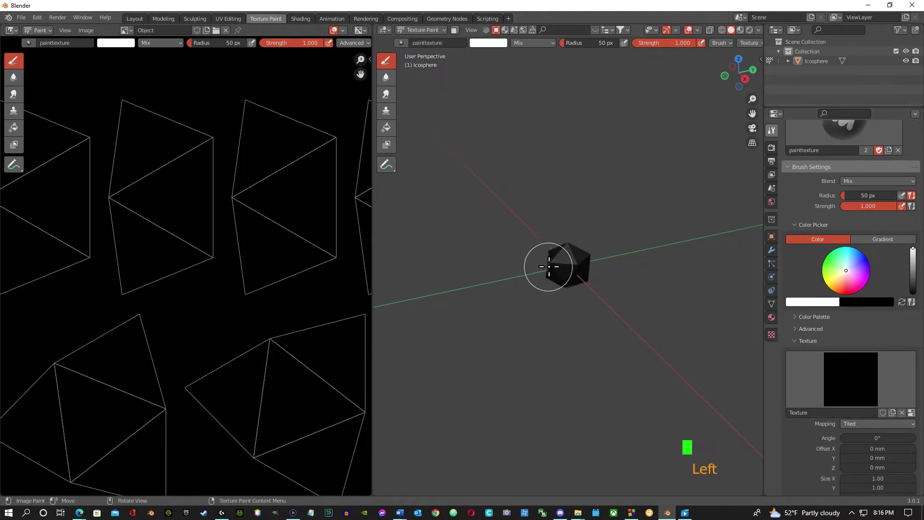
scroll(880, 406, down, 3)
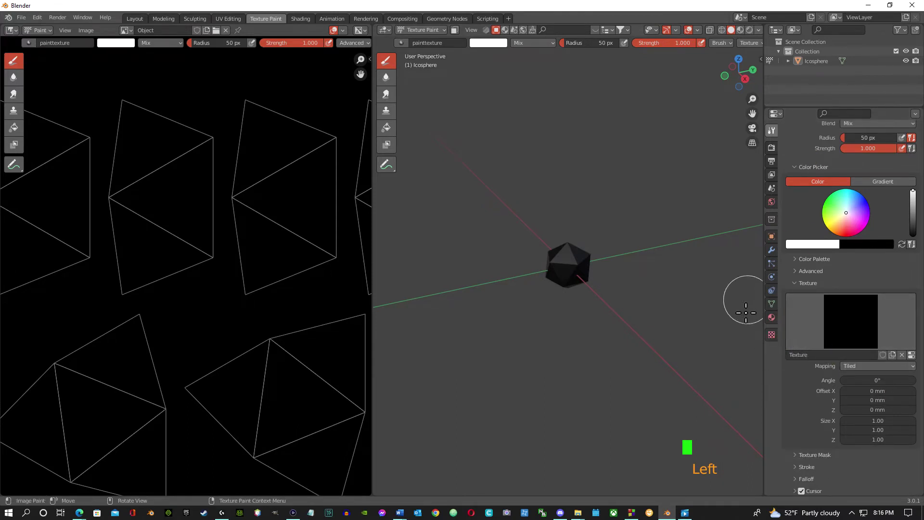
Step: Load oak-4891183_1920.jpg from the project12 images folder as the brush texture's image
click(772, 336)
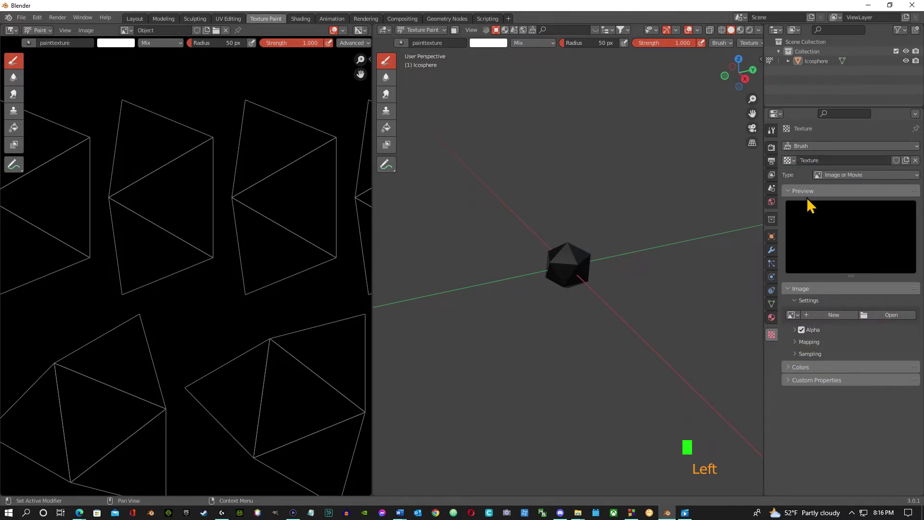
click(897, 318)
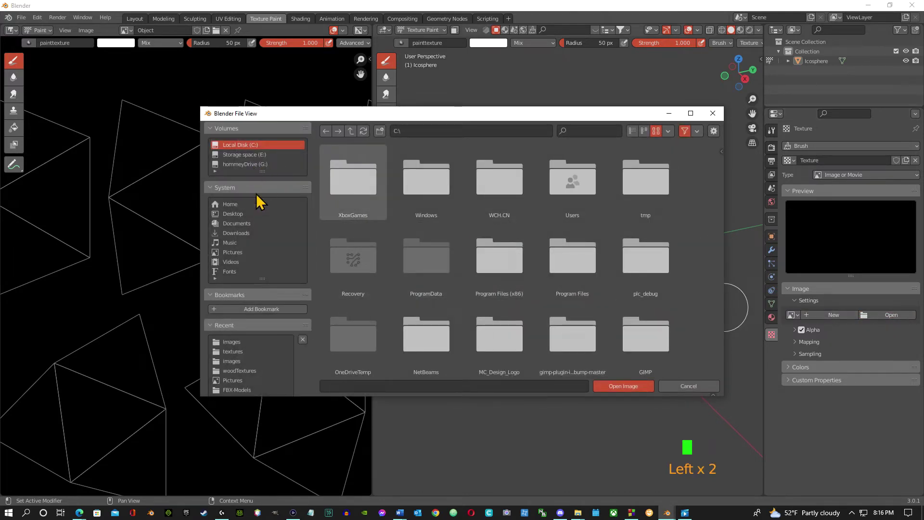
click(239, 263)
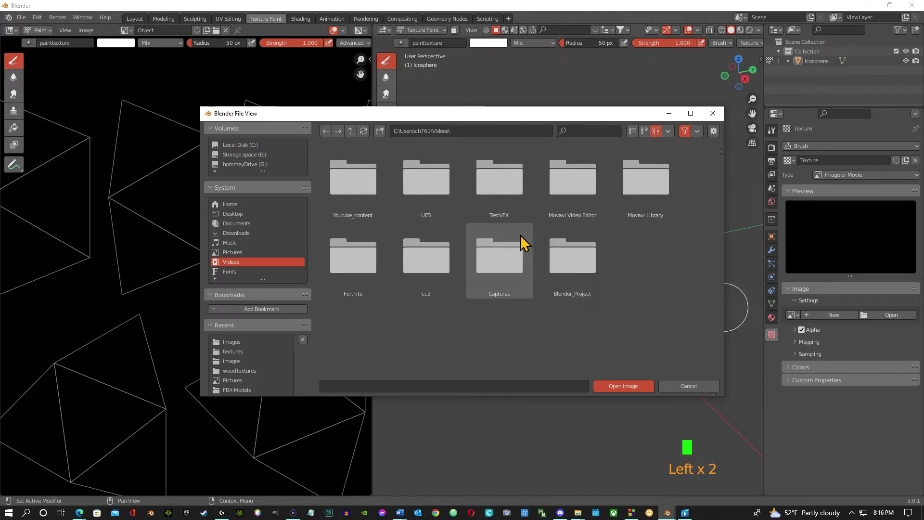
double_click(559, 258)
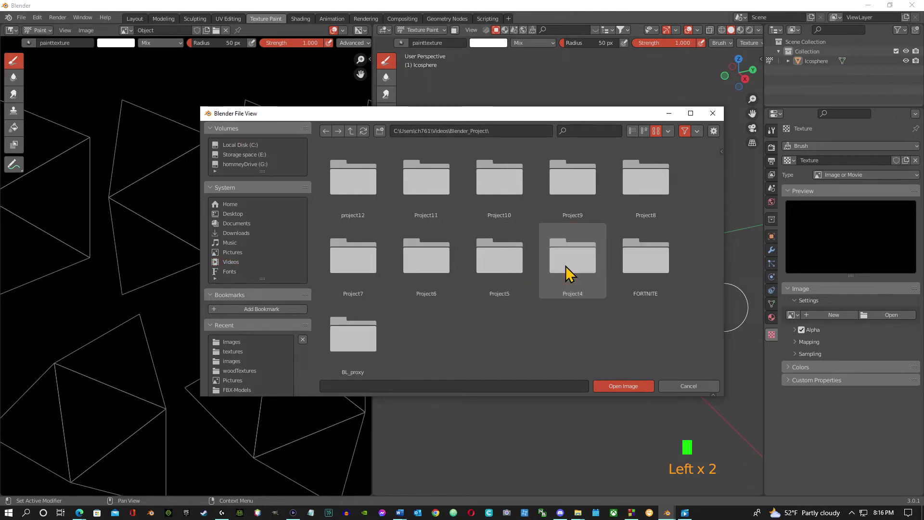
double_click(368, 192)
click(428, 197)
double_click(429, 197)
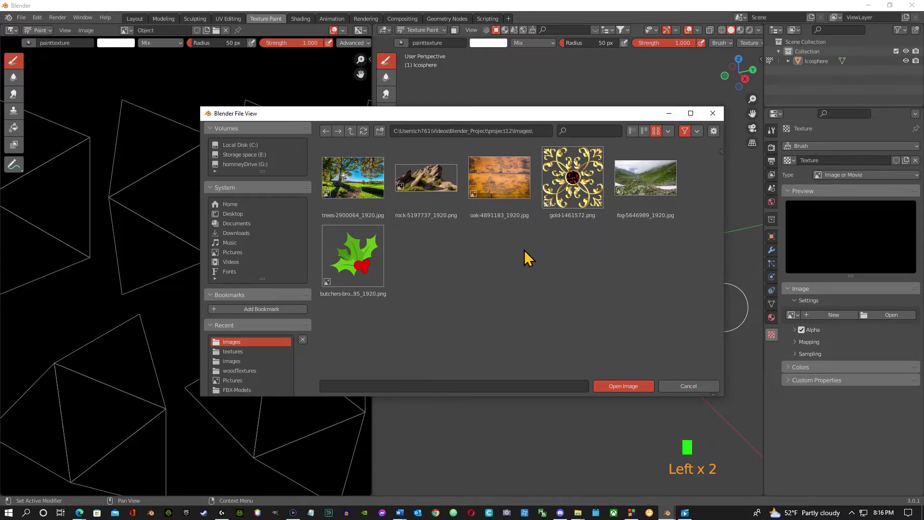
click(500, 178)
click(623, 386)
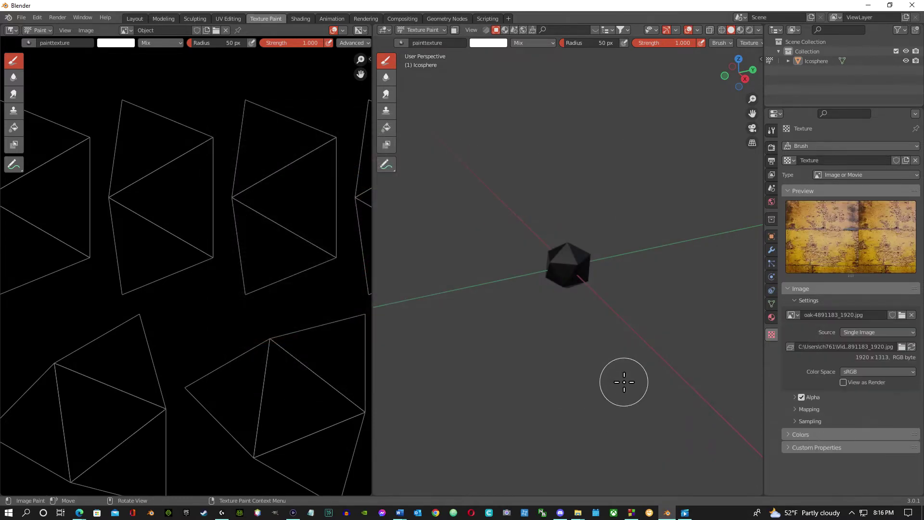
Step: Test-paint the oak texture across the ico sphere's front faces and undo the stroke
scroll(635, 306, up, 6)
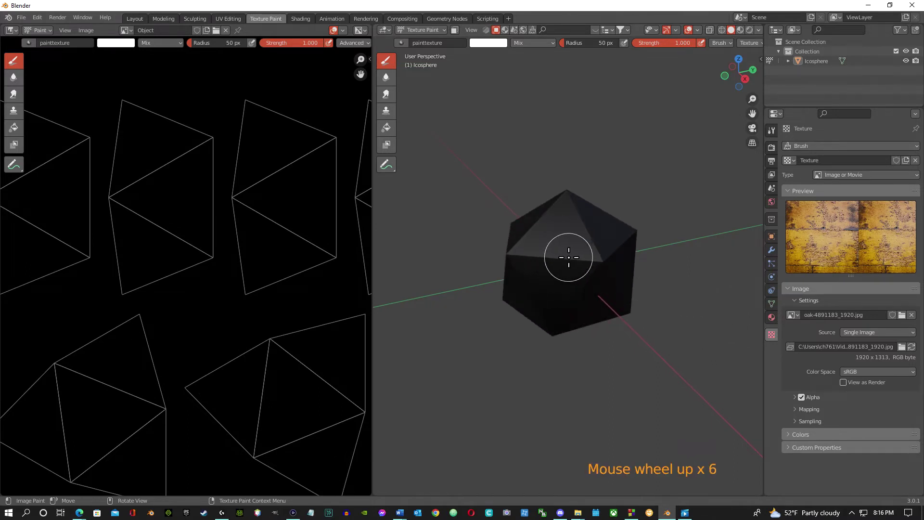
mouse_move(571, 258)
mouse_down()
mouse_move(530, 301)
mouse_move(578, 257)
mouse_move(561, 295)
mouse_move(586, 296)
mouse_move(615, 258)
mouse_move(625, 288)
mouse_move(609, 221)
mouse_move(546, 218)
mouse_move(553, 231)
mouse_move(520, 302)
mouse_move(528, 196)
mouse_move(549, 340)
mouse_move(645, 218)
mouse_up()
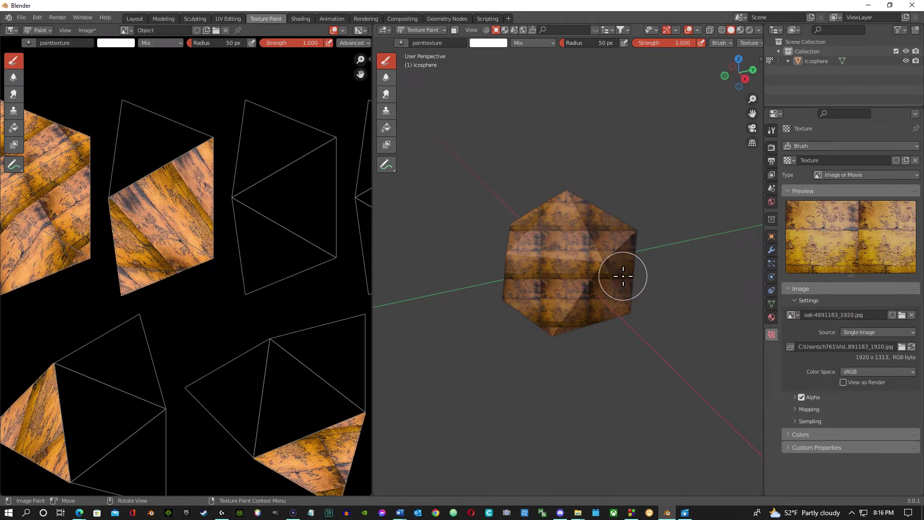
key(ctrl+z)
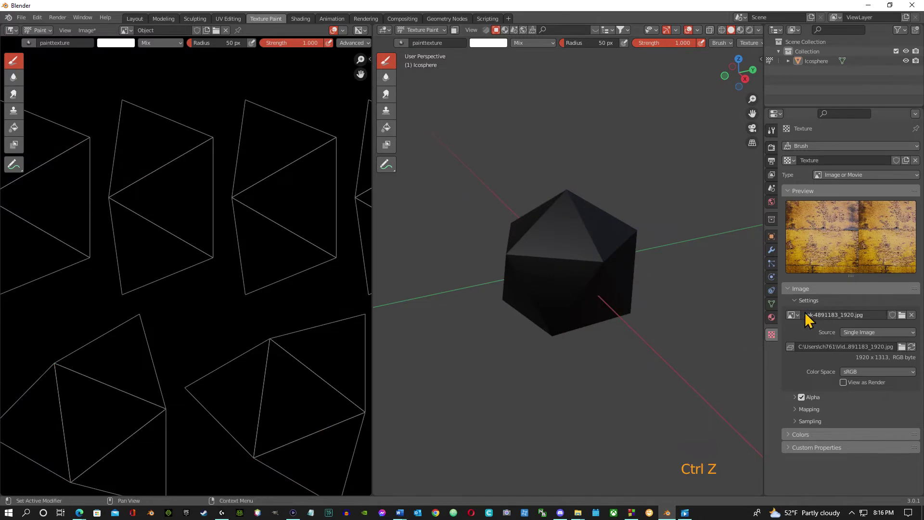
Step: Set the painttexture brush's texture mapping to Stencil
click(771, 317)
click(772, 130)
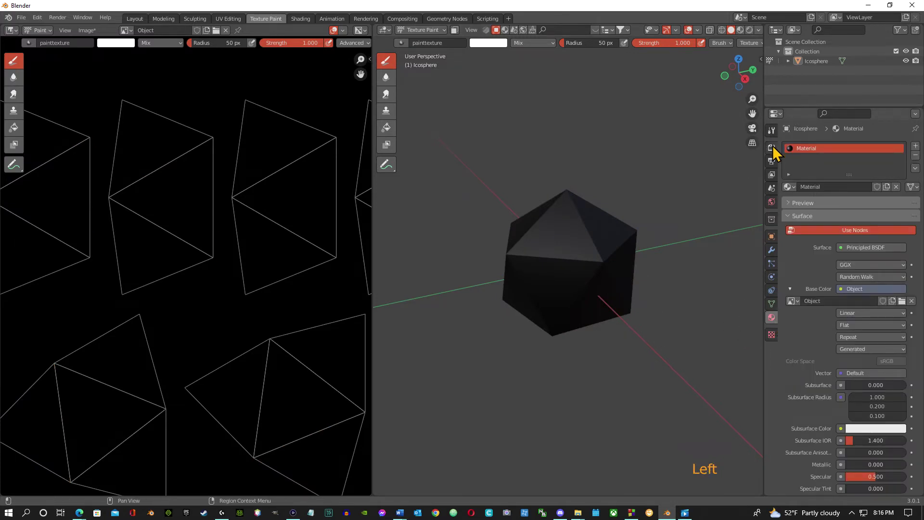
scroll(833, 379, down, 2)
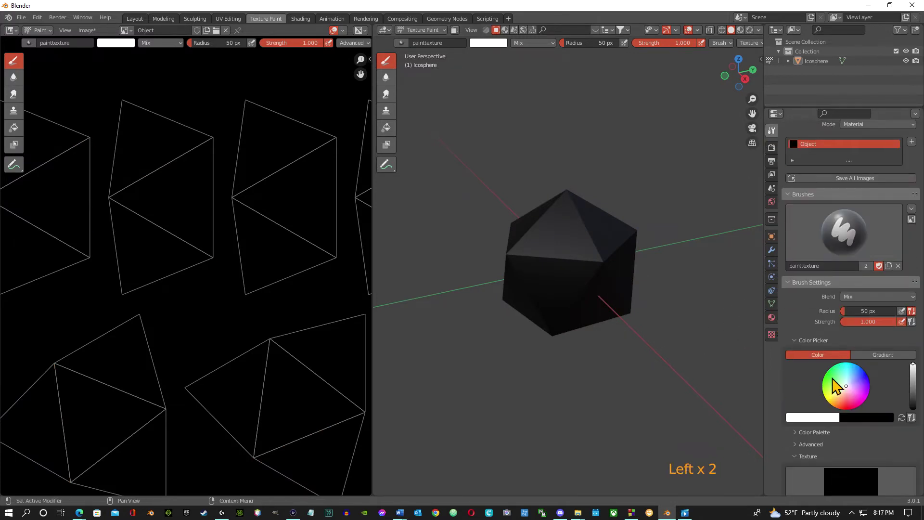
scroll(832, 379, down, 5)
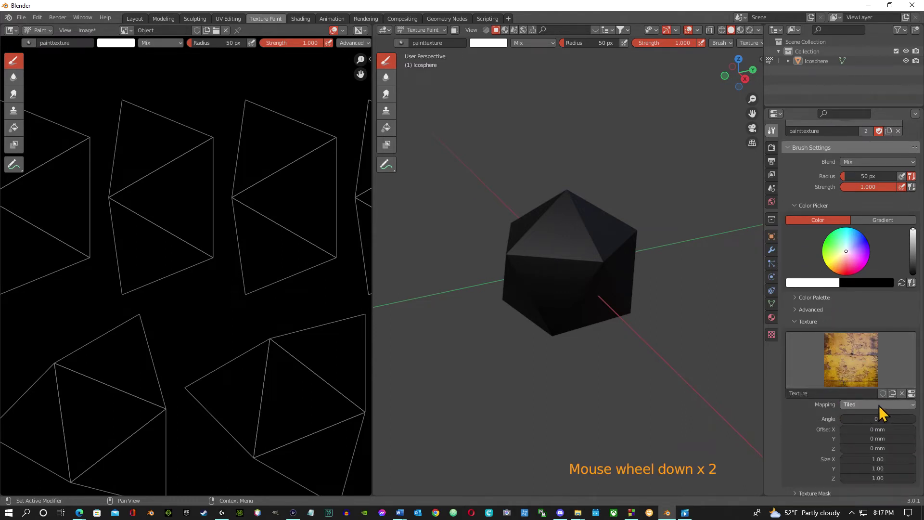
click(879, 404)
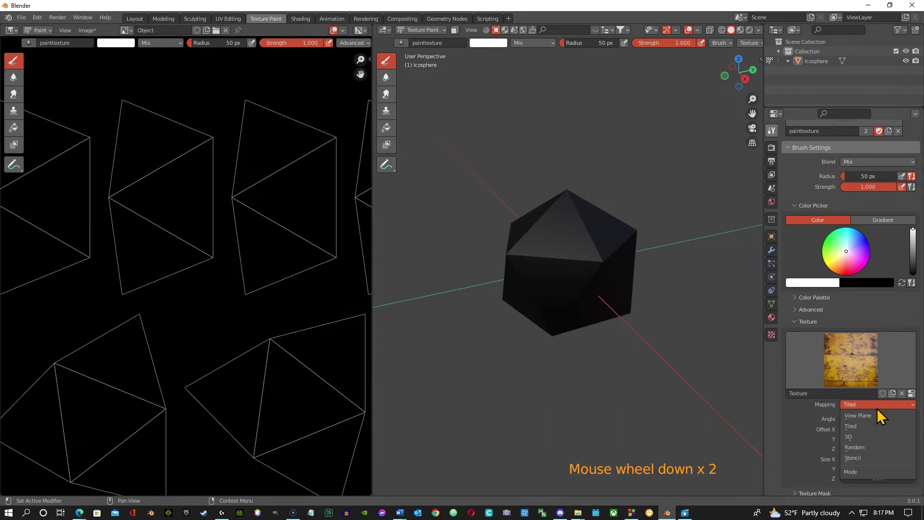
click(861, 458)
Step: Fit the oak stencil over the ico sphere, rotating it to about 88° and shrinking it to just cover the sphere
right_drag(461, 374, 526, 244)
scroll(541, 258, down, 1)
scroll(540, 262, up, 2)
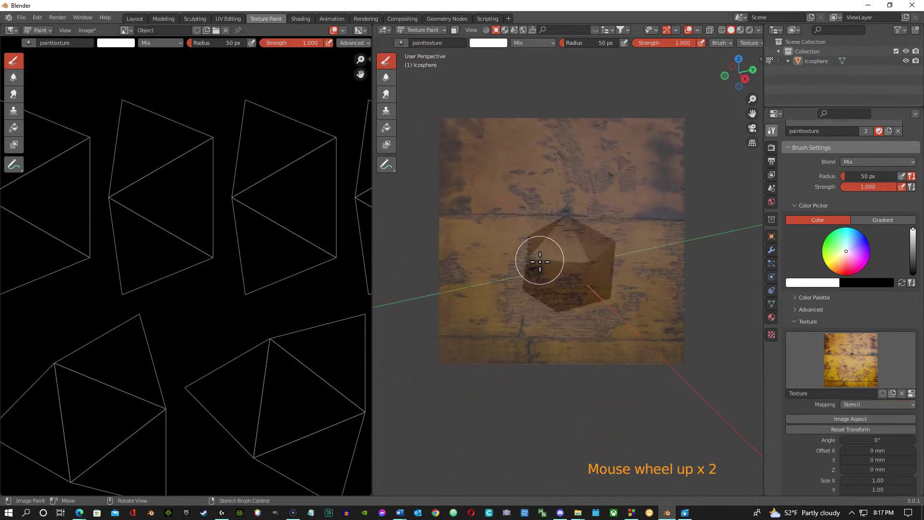
scroll(541, 246, down, 2)
scroll(540, 247, down, 3)
right_drag(541, 248, 528, 270)
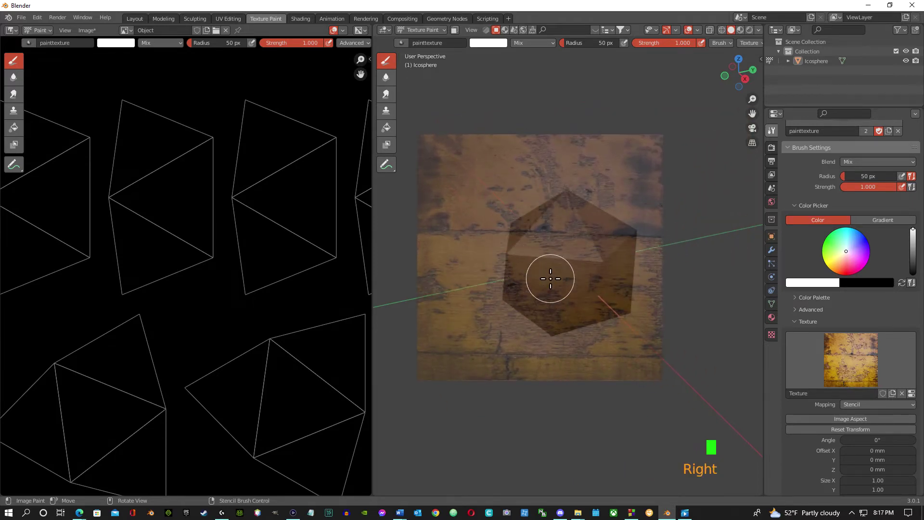
ctrl+right_drag(588, 274, 558, 252)
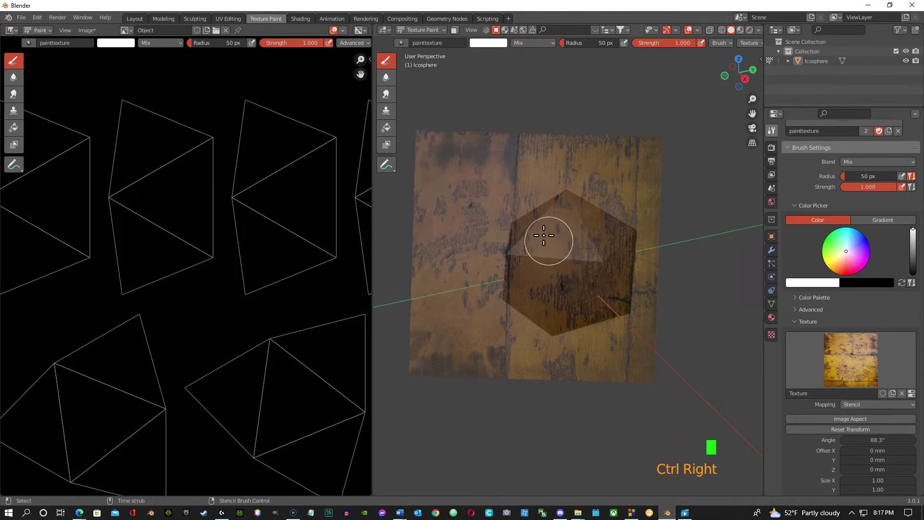
shift+right_drag(553, 249, 572, 273)
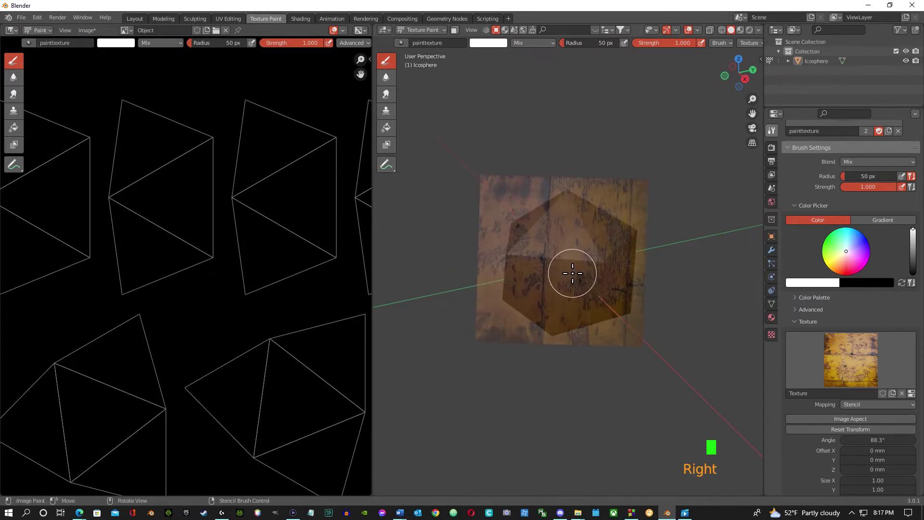
Step: Paint the oak texture through the stencil across all front faces of the ico sphere
drag(622, 240, 622, 295)
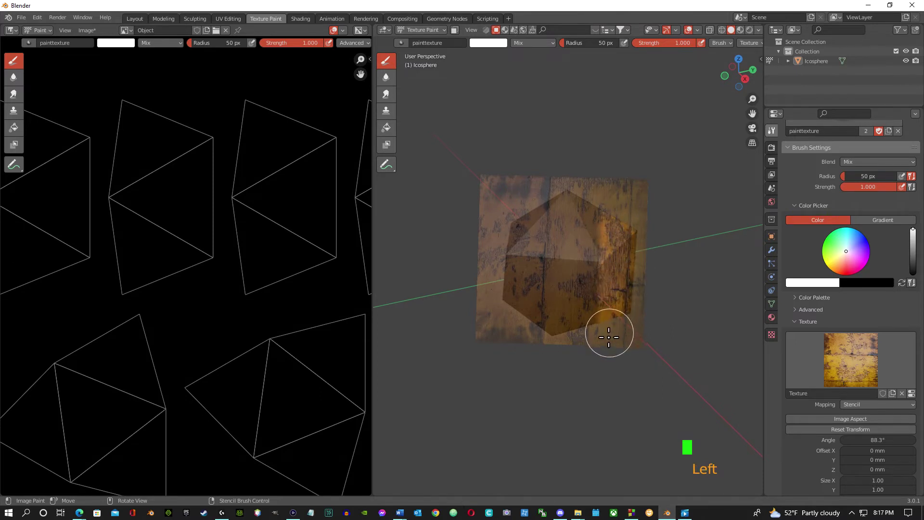
drag(589, 347, 580, 176)
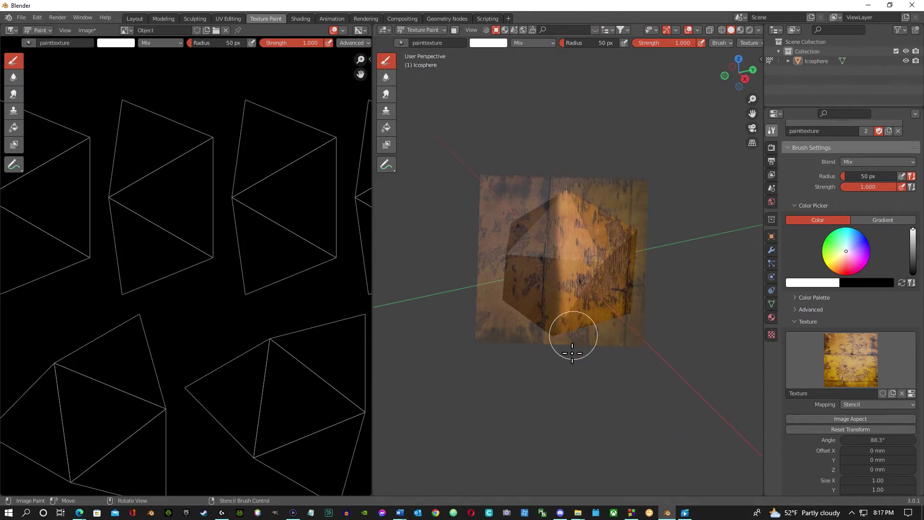
drag(538, 355, 541, 207)
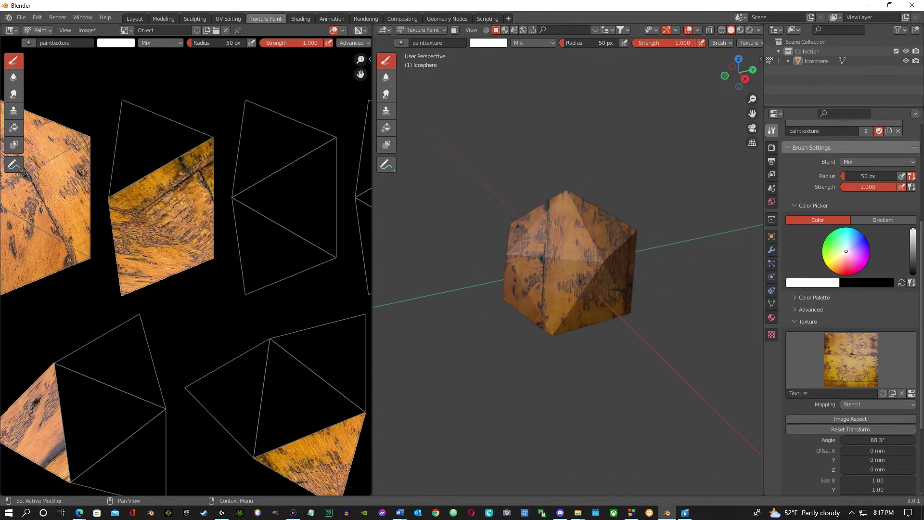
Step: Realign the stencil over the ico sphere's next unpainted side at about 79.5° and paint its faces with the oak texture
middle_drag(665, 284, 541, 280)
right_drag(613, 295, 627, 304)
mouse_move(619, 305)
middle_down()
mouse_move(590, 308)
mouse_move(650, 309)
mouse_move(685, 338)
mouse_move(592, 315)
mouse_move(582, 299)
mouse_move(599, 285)
middle_up()
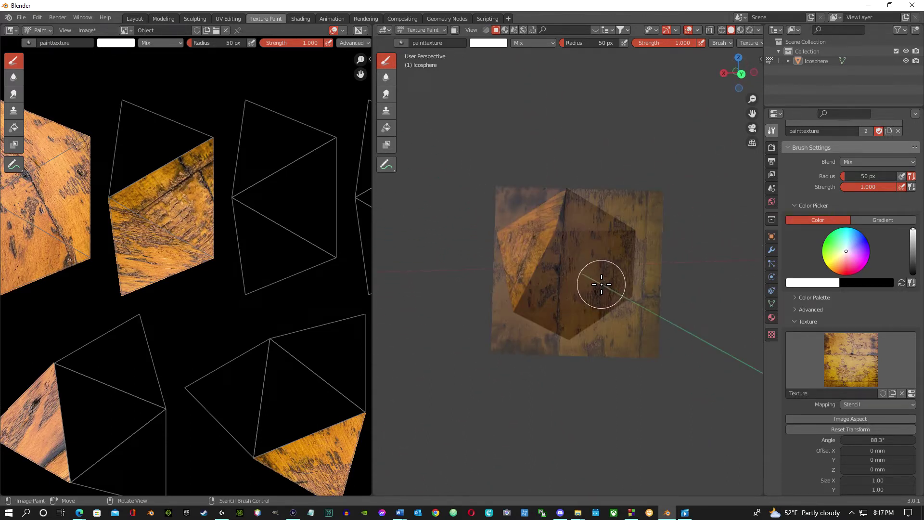
ctrl+right_drag(600, 284, 594, 284)
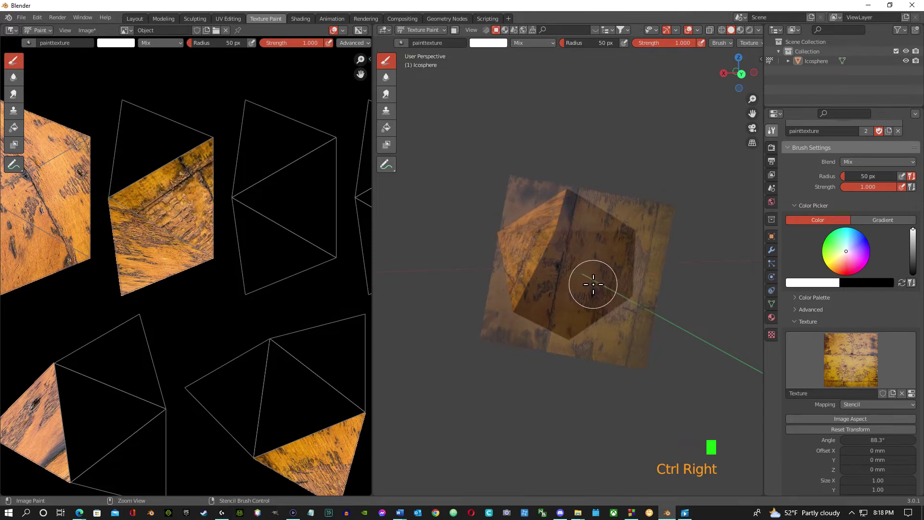
mouse_move(542, 305)
mouse_down()
mouse_move(559, 182)
mouse_move(565, 231)
mouse_move(571, 215)
mouse_move(507, 332)
mouse_move(592, 275)
mouse_move(578, 232)
mouse_move(612, 248)
mouse_move(601, 310)
mouse_move(638, 263)
mouse_move(644, 270)
mouse_up()
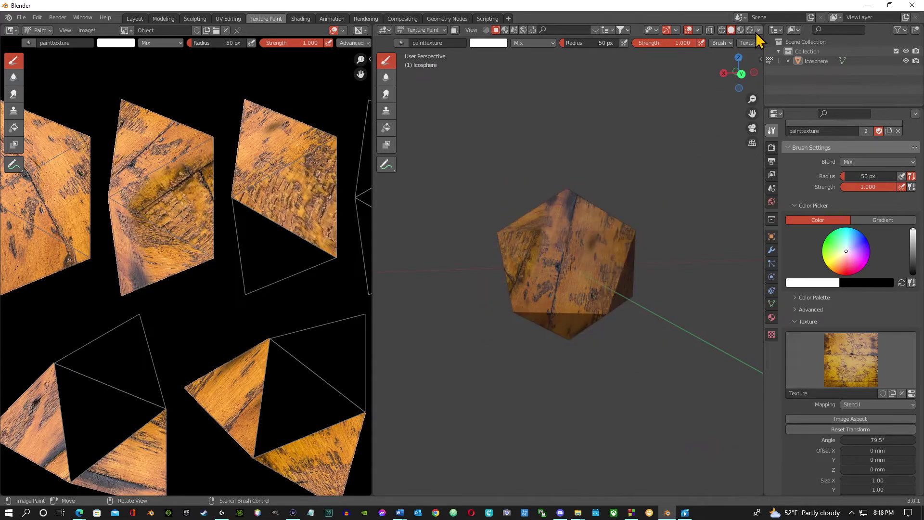
Step: Check the viewport overlay and shading options, toggling Specular Lighting
click(698, 30)
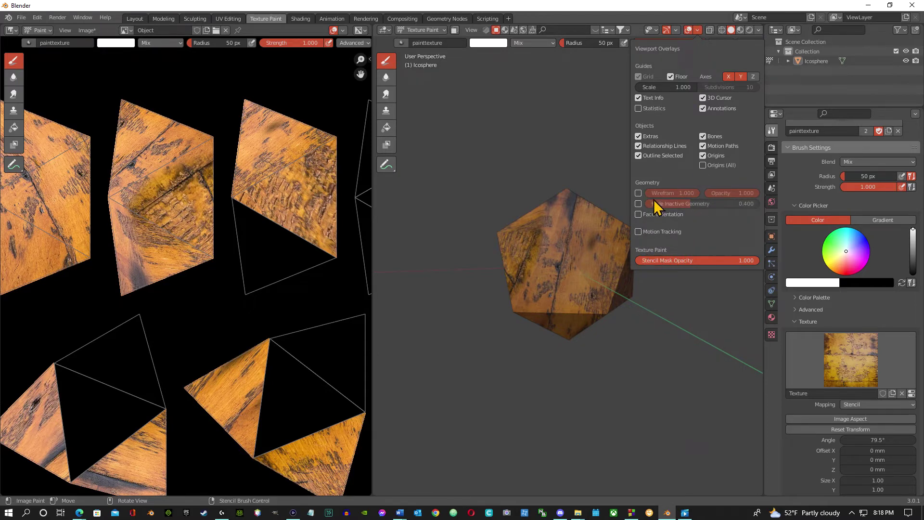
click(760, 30)
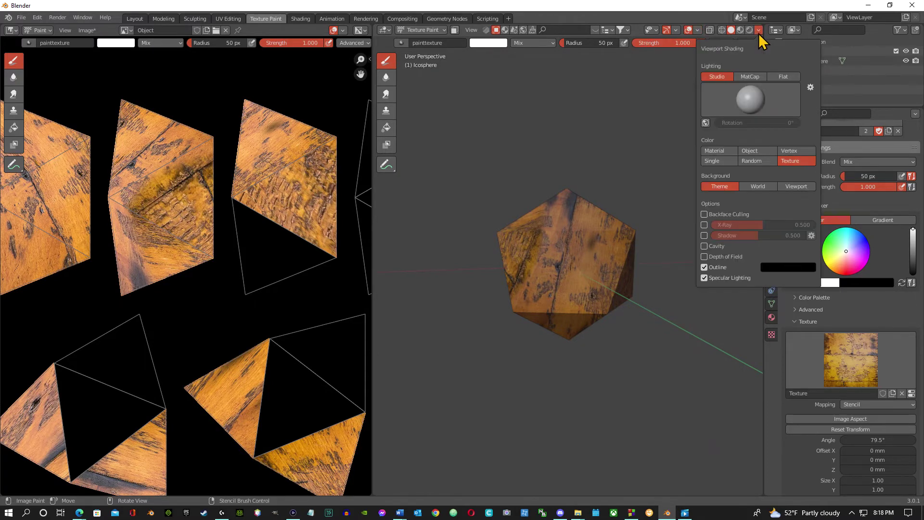
double_click(705, 278)
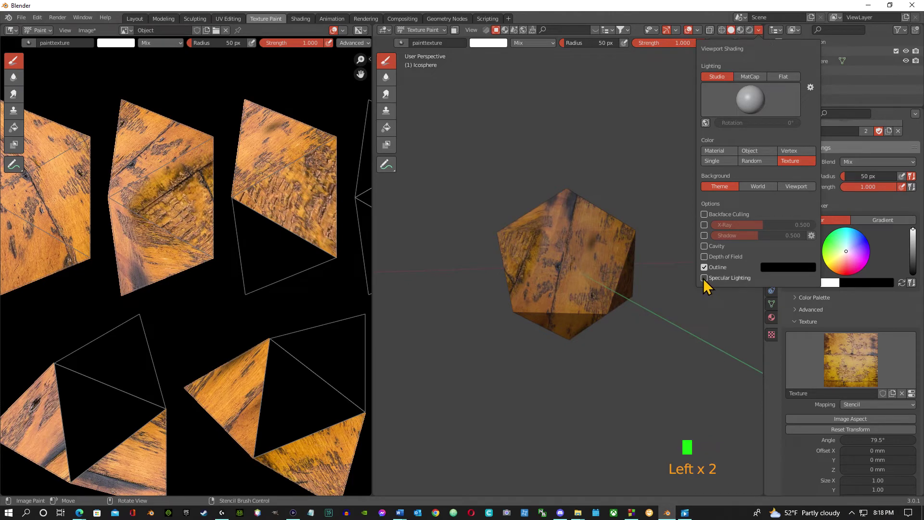
Step: Rotate the stencil to about 3° over the dark faces on another side of the ico sphere and paint them with oak
right_drag(663, 280, 682, 258)
mouse_move(683, 258)
middle_down()
mouse_move(697, 250)
mouse_move(615, 250)
mouse_move(596, 209)
mouse_move(649, 185)
mouse_move(633, 174)
middle_up()
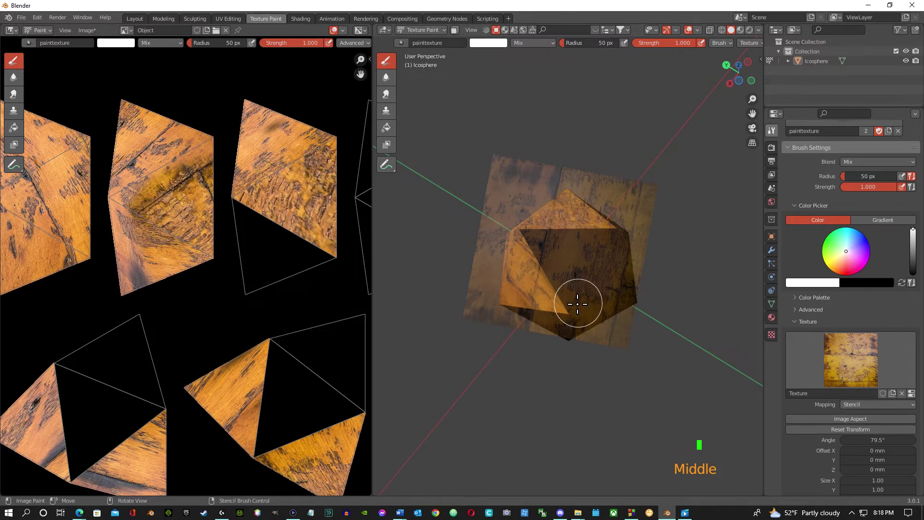
mouse_move(584, 302)
ctrl+mouse_down()
mouse_move(576, 287)
mouse_move(600, 291)
mouse_move(588, 258)
ctrl+mouse_up()
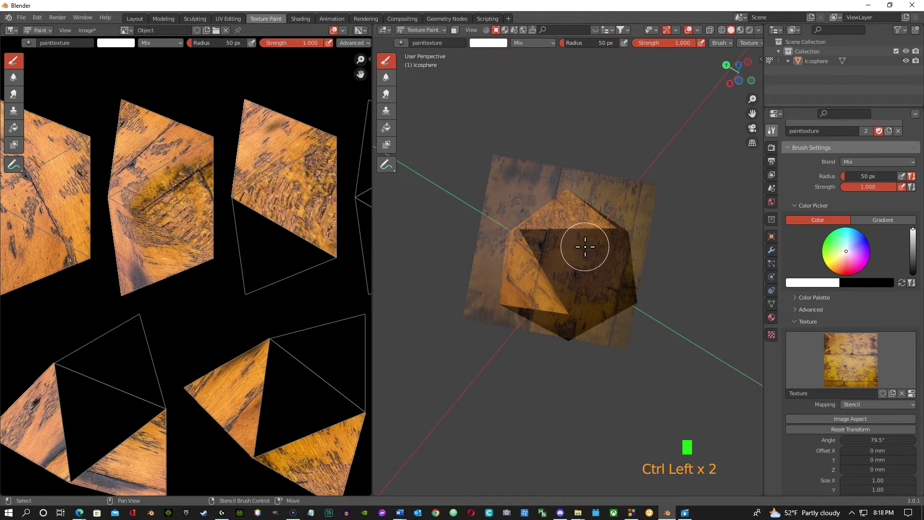
mouse_move(630, 278)
ctrl+right_down()
mouse_move(580, 254)
mouse_move(692, 280)
mouse_move(561, 304)
mouse_move(553, 324)
mouse_move(538, 321)
mouse_move(552, 325)
mouse_move(585, 299)
ctrl+right_up()
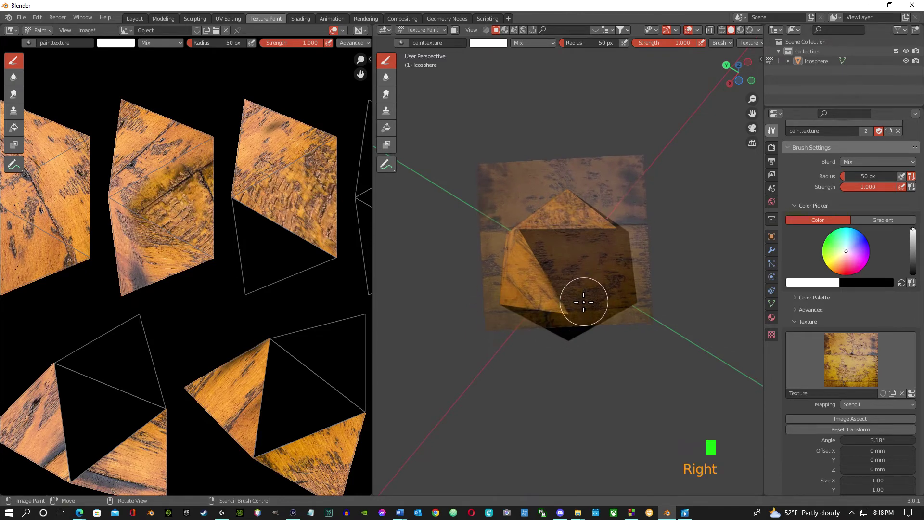
drag(585, 301, 553, 269)
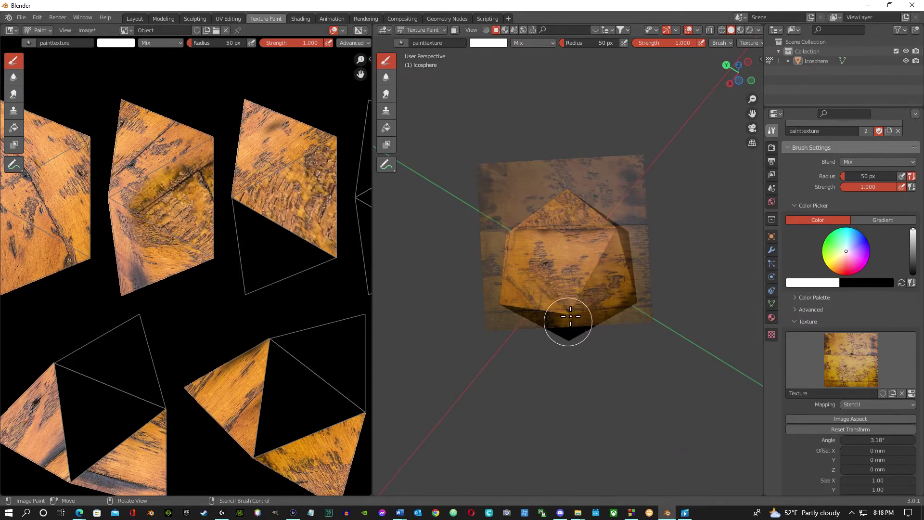
drag(587, 249, 650, 256)
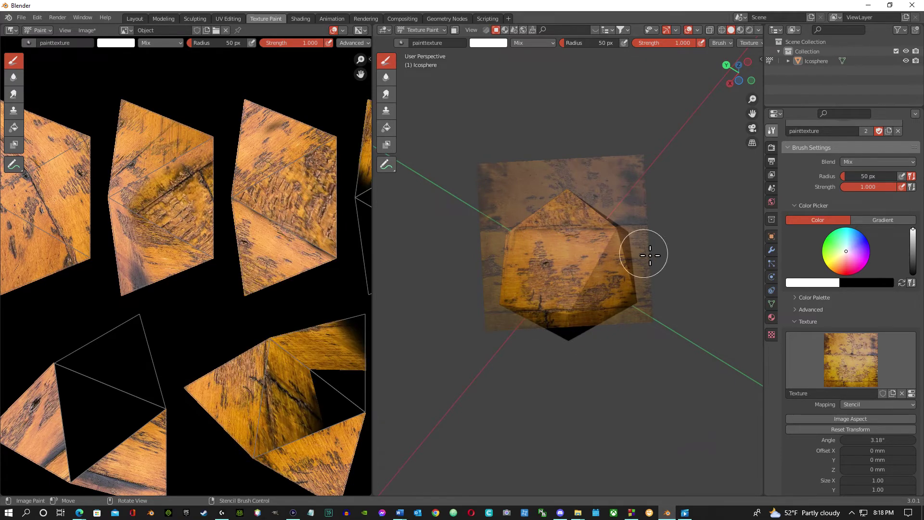
Step: Rotate the stencil to about 297°, align it with the next unpainted faces, and paint the oak texture onto them
mouse_move(638, 274)
middle_down()
mouse_move(615, 270)
mouse_move(603, 336)
mouse_move(605, 419)
mouse_move(588, 423)
mouse_move(580, 334)
middle_up()
ctrl+right_drag(600, 302, 528, 297)
middle_drag(548, 297, 536, 296)
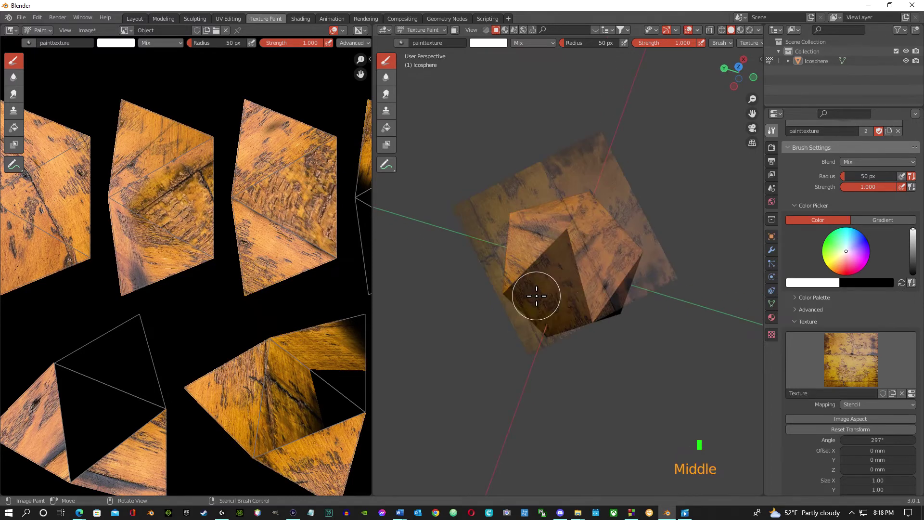
mouse_move(559, 293)
right_down()
mouse_move(573, 274)
mouse_move(571, 282)
right_up()
click(577, 309)
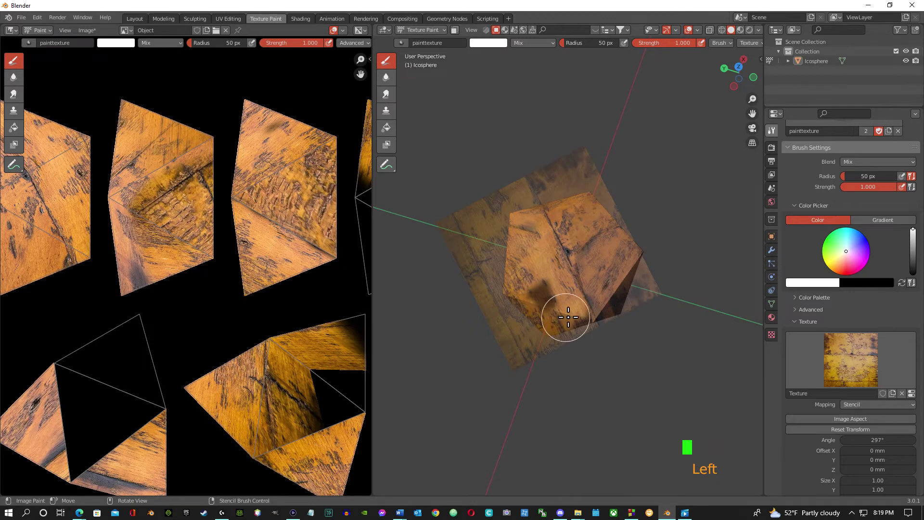
Step: Move the stencil over the remaining black faces and paint them, shifting it down to cover the lower ones
mouse_move(568, 292)
right_down()
mouse_move(603, 270)
mouse_move(593, 277)
right_up()
mouse_move(592, 276)
middle_down()
mouse_move(520, 220)
mouse_move(559, 241)
middle_up()
scroll(601, 260, up, 3)
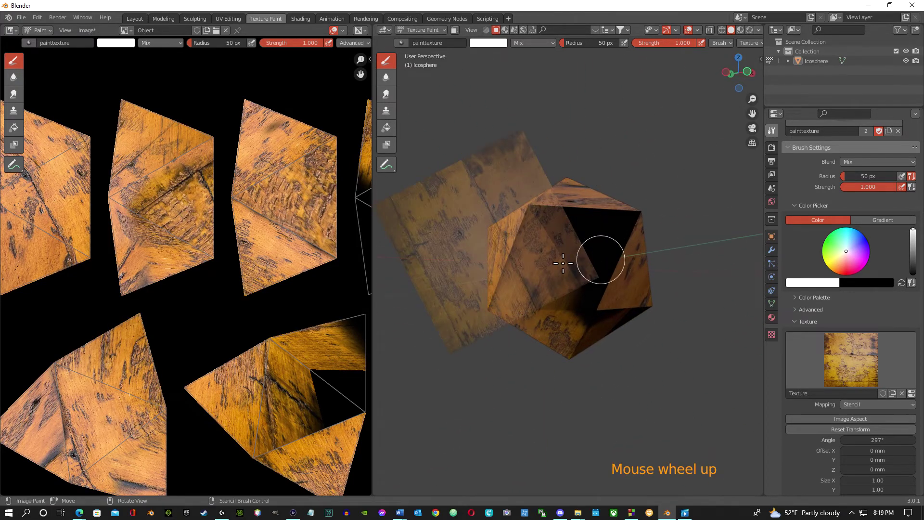
mouse_move(528, 261)
right_down()
mouse_move(635, 262)
mouse_move(649, 247)
right_up()
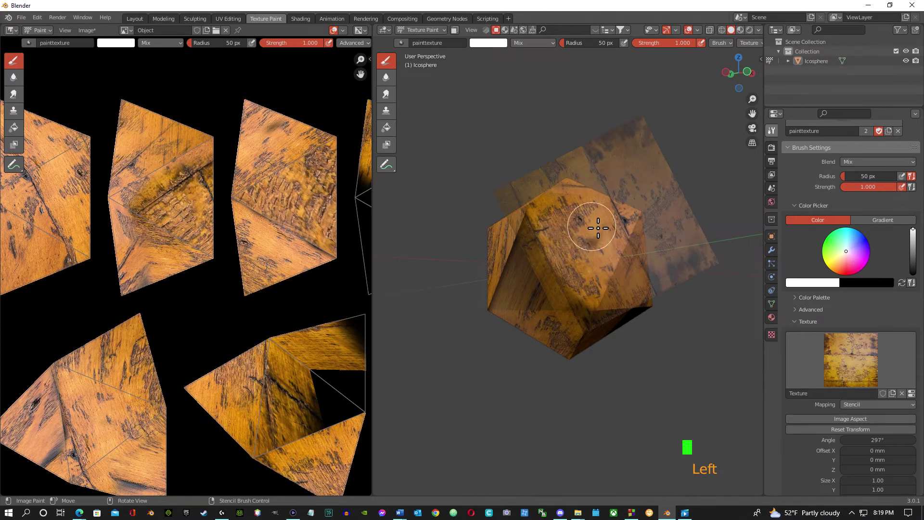
drag(591, 226, 605, 250)
mouse_move(598, 270)
right_down()
mouse_move(588, 291)
mouse_move(596, 321)
right_up()
mouse_move(596, 322)
mouse_down()
mouse_move(576, 314)
mouse_move(622, 315)
mouse_move(580, 326)
mouse_up()
Step: Paint the last unpainted triangular patch with the oak texture and check the ico sphere for gaps
mouse_move(579, 325)
middle_down()
mouse_move(568, 273)
mouse_move(512, 238)
mouse_move(414, 297)
mouse_move(433, 288)
middle_up()
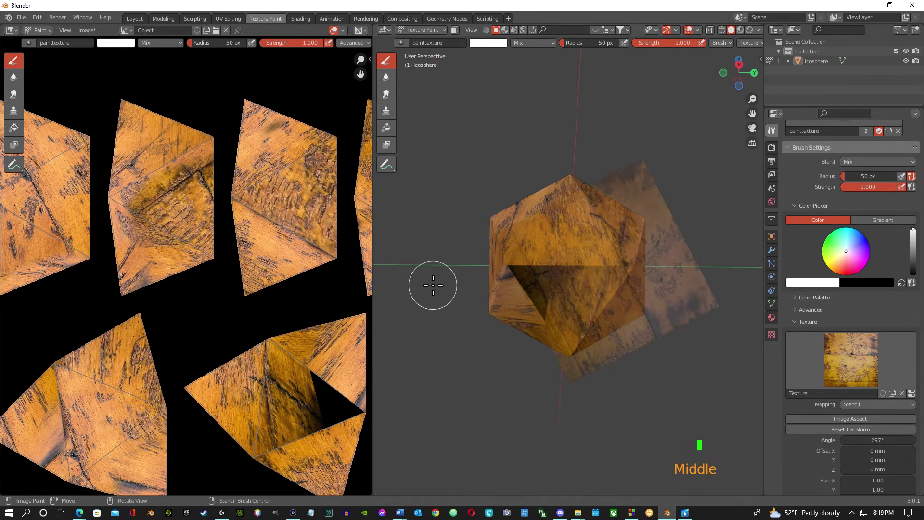
mouse_move(561, 279)
mouse_down()
mouse_move(562, 320)
mouse_move(515, 268)
mouse_move(541, 299)
mouse_up()
mouse_move(541, 299)
middle_down()
mouse_move(550, 268)
mouse_move(611, 355)
mouse_move(695, 332)
mouse_move(710, 303)
mouse_move(732, 410)
mouse_move(675, 374)
middle_up()
middle_drag(537, 274, 578, 260)
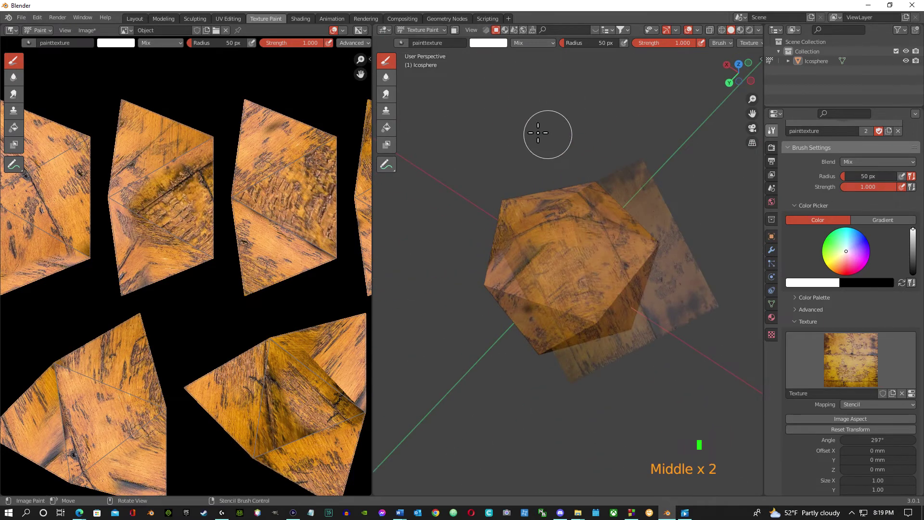
Step: Switch to the Layout workspace and inspect the painted ico sphere from all sides in Material Preview shading
click(134, 19)
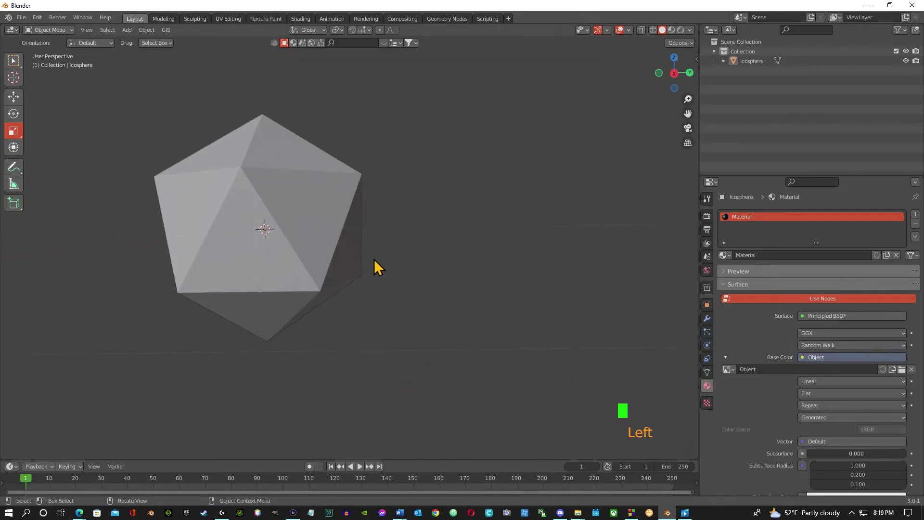
click(673, 30)
mouse_move(447, 233)
middle_down()
mouse_move(503, 248)
mouse_move(547, 283)
mouse_move(503, 285)
mouse_move(546, 307)
mouse_move(512, 331)
middle_up()
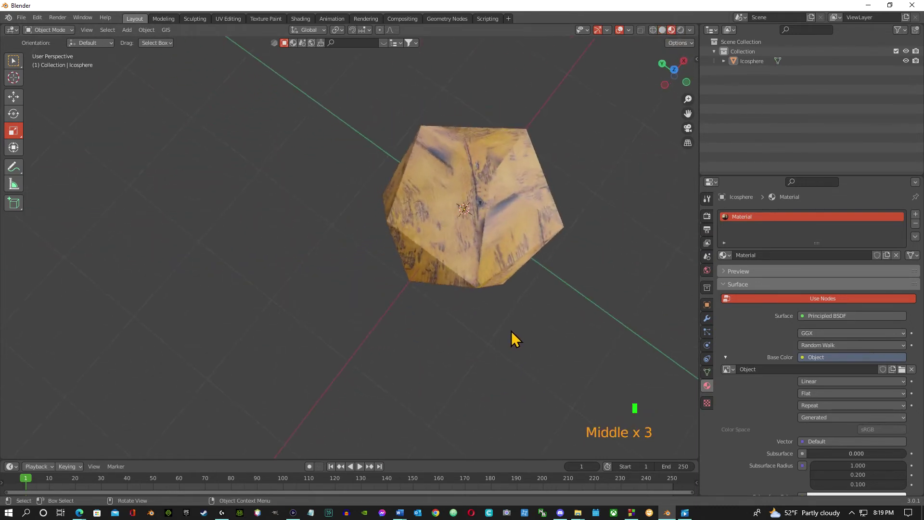
scroll(527, 266, down, 3)
middle_drag(527, 267, 588, 268)
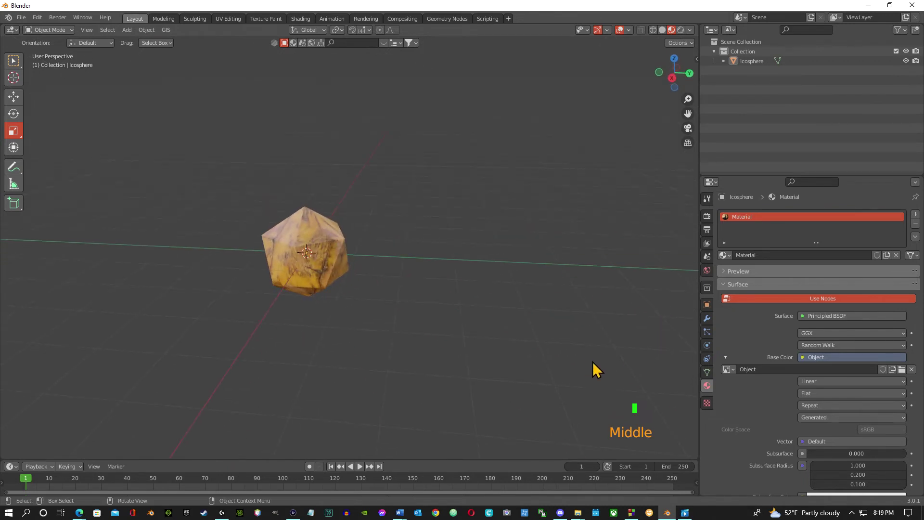
scroll(692, 353, up, 1)
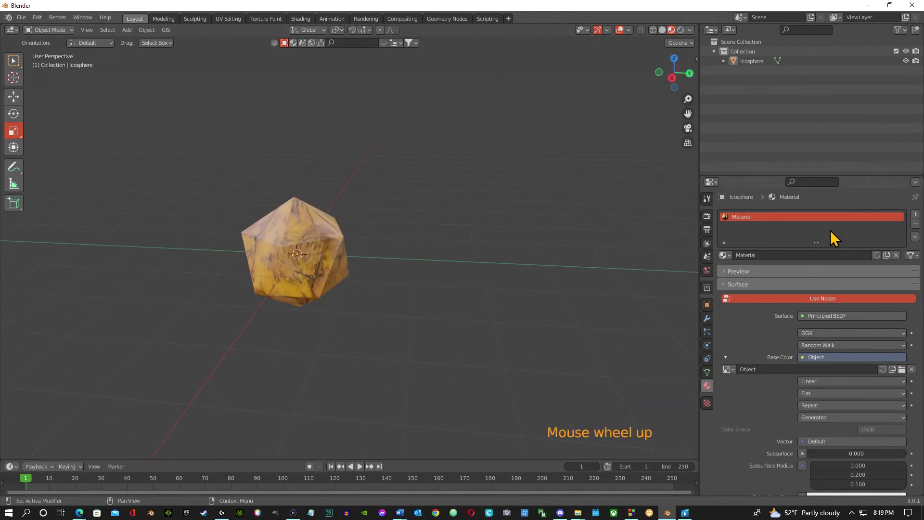
Step: Select the ico sphere and return to the Texture Paint workspace
scroll(709, 215, up, 13)
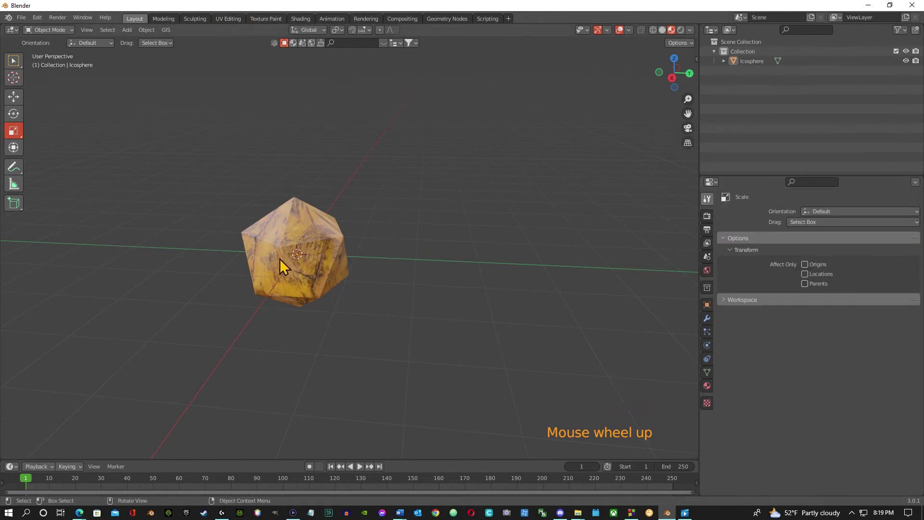
triple_click(279, 276)
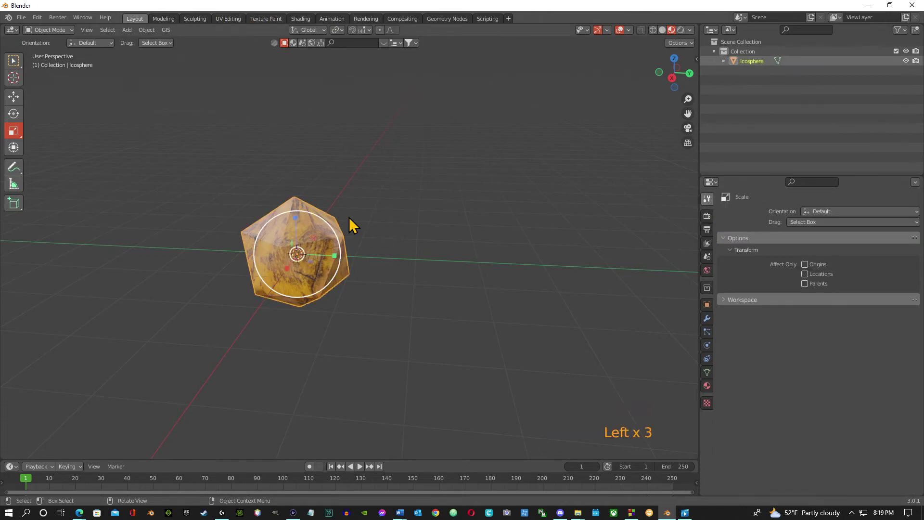
click(271, 19)
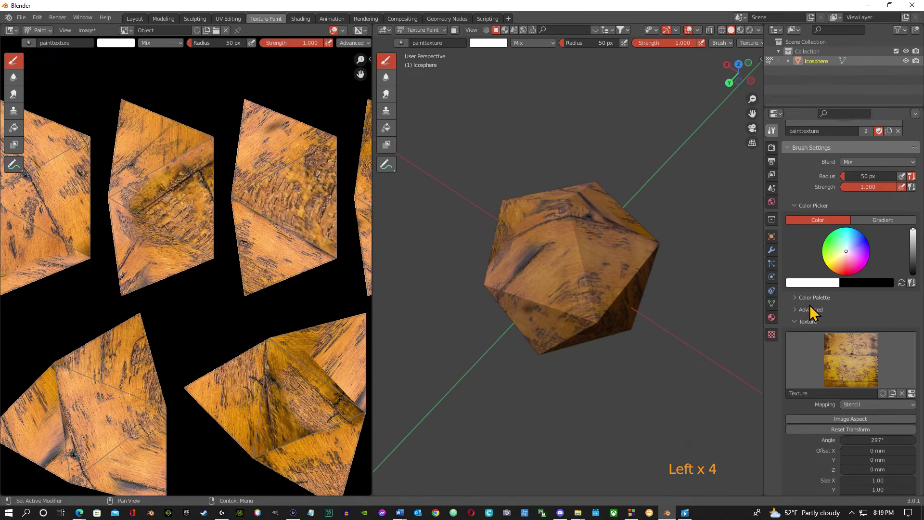
Step: Widen the 3D viewport and set the painttexture brush's falloff curve to the constant preset
scroll(814, 311, down, 6)
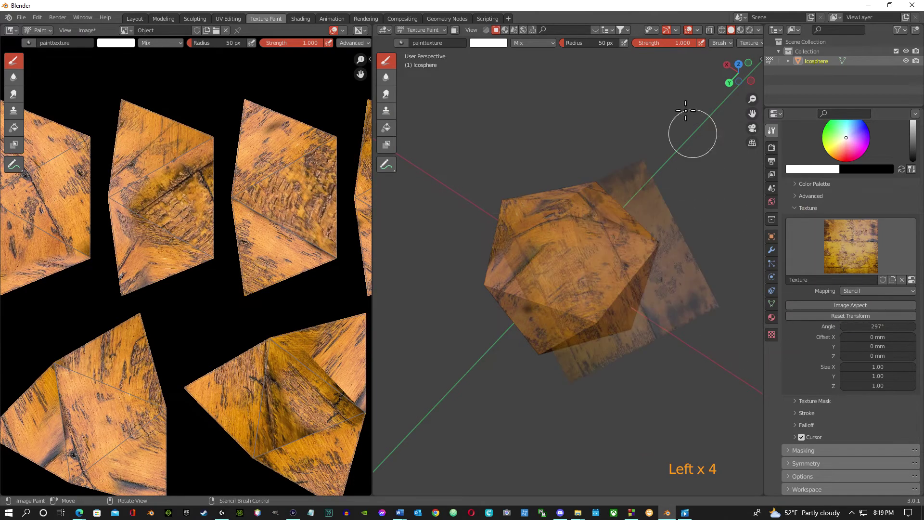
click(656, 30)
click(677, 32)
click(677, 32)
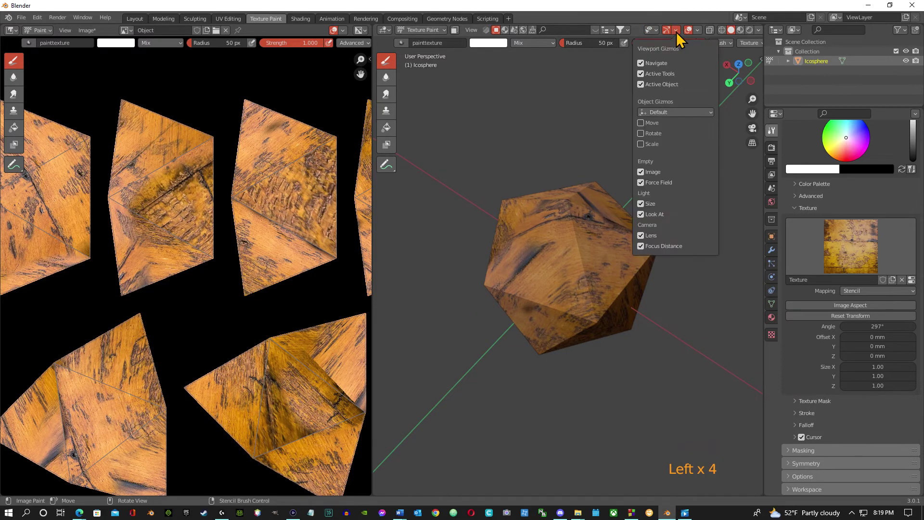
click(676, 32)
scroll(733, 45, down, 10)
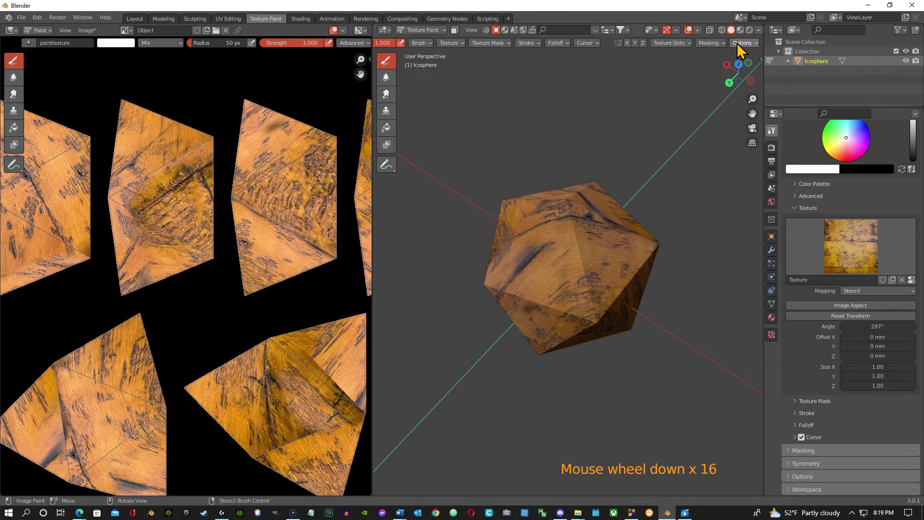
drag(372, 141, 115, 144)
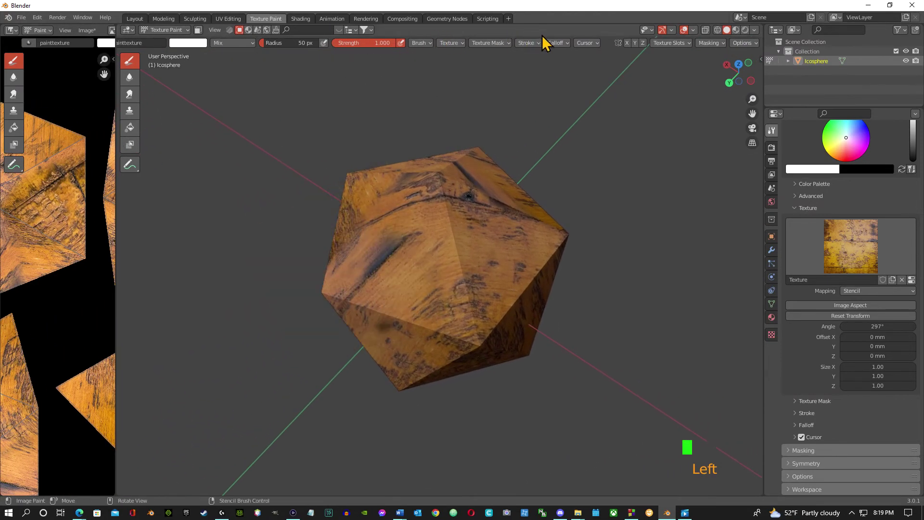
click(559, 43)
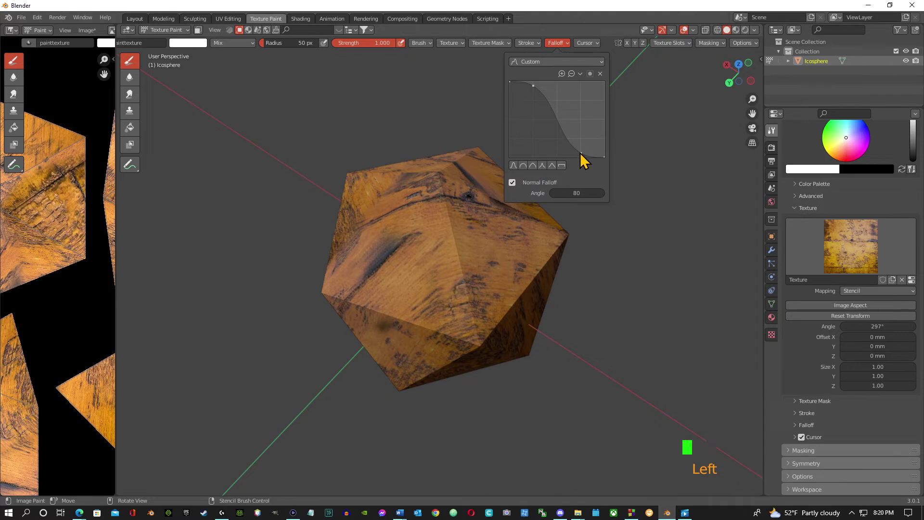
click(562, 165)
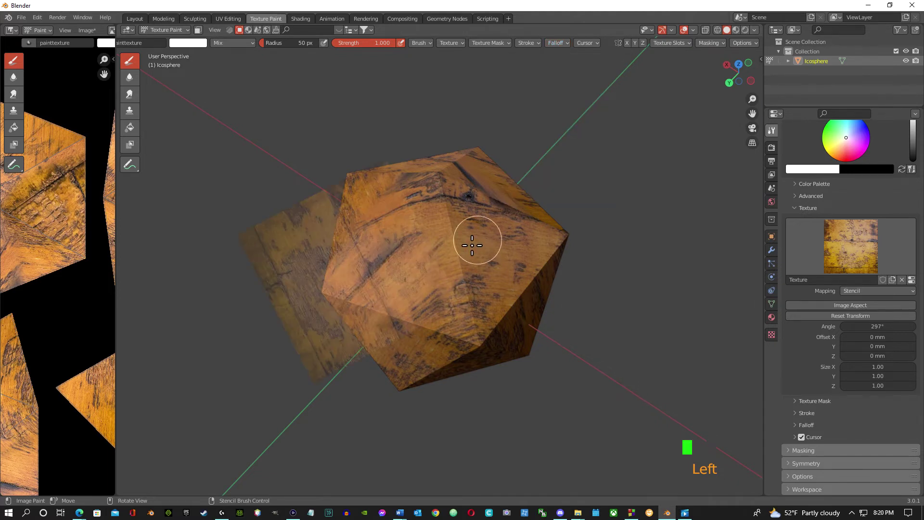
Step: Paint the oak texture onto a few faces of the ico sphere with the constant-falloff brush and inspect the other sides
click(391, 255)
click(390, 251)
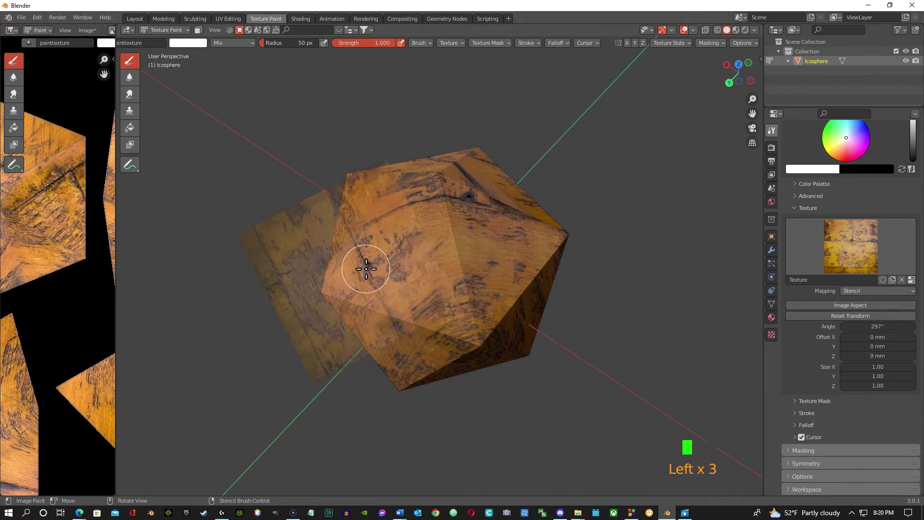
middle_drag(637, 208, 687, 191)
mouse_move(430, 264)
mouse_down()
mouse_move(409, 297)
mouse_move(408, 207)
mouse_move(408, 281)
mouse_up()
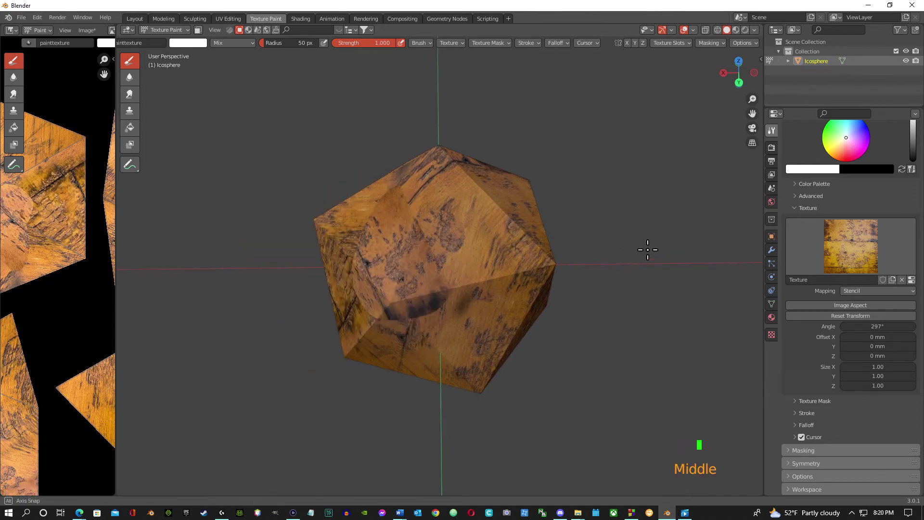
middle_drag(661, 252, 520, 226)
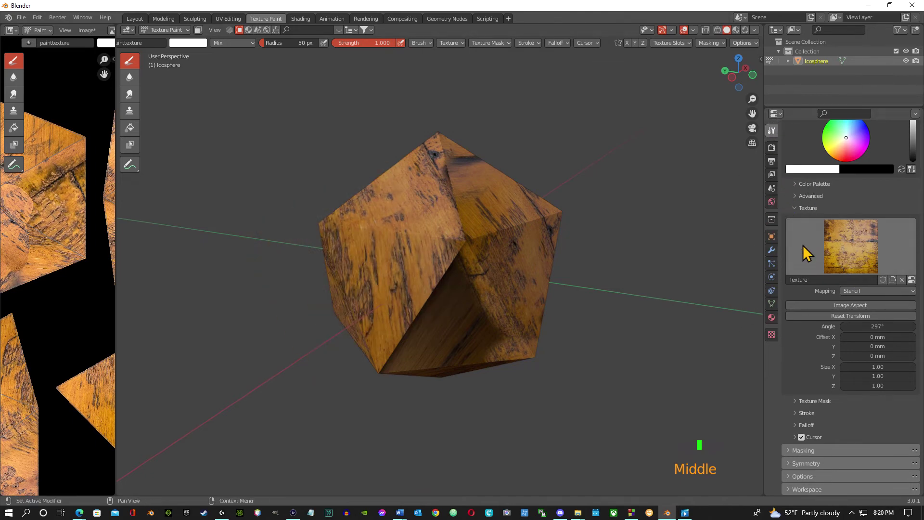
click(772, 334)
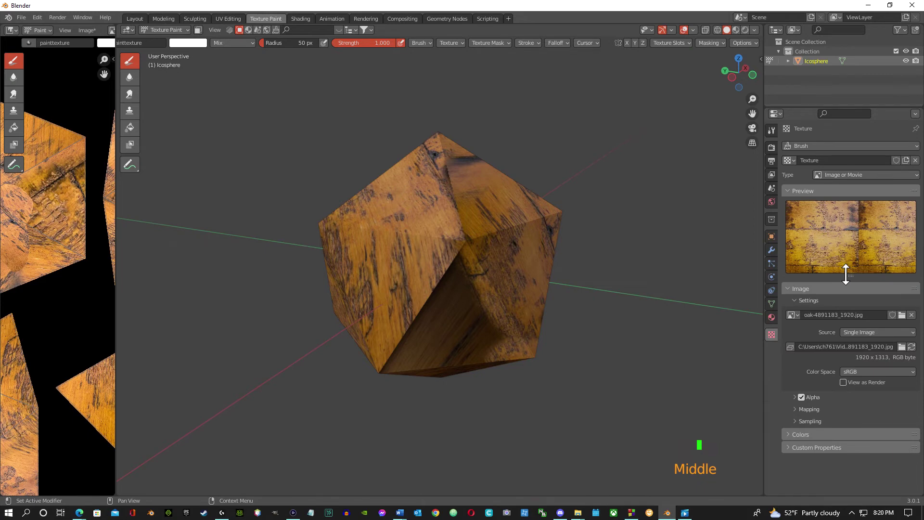
double_click(901, 316)
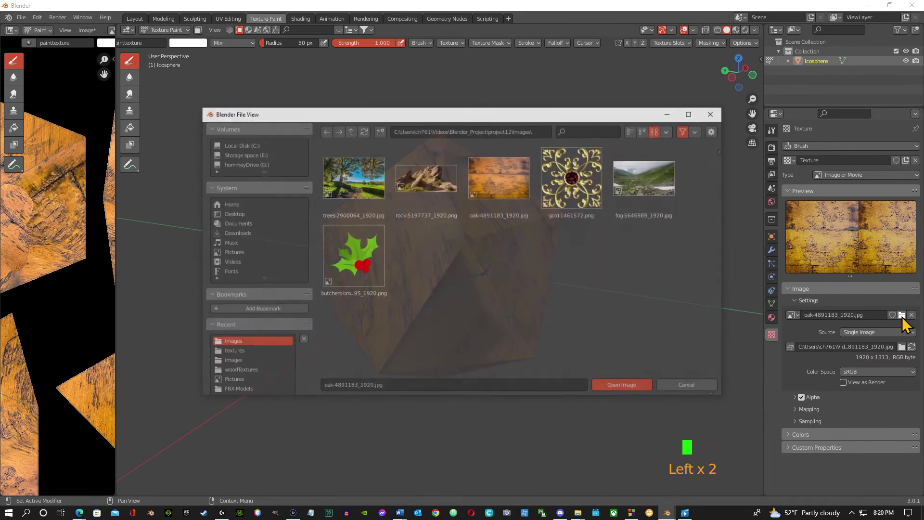
click(741, 297)
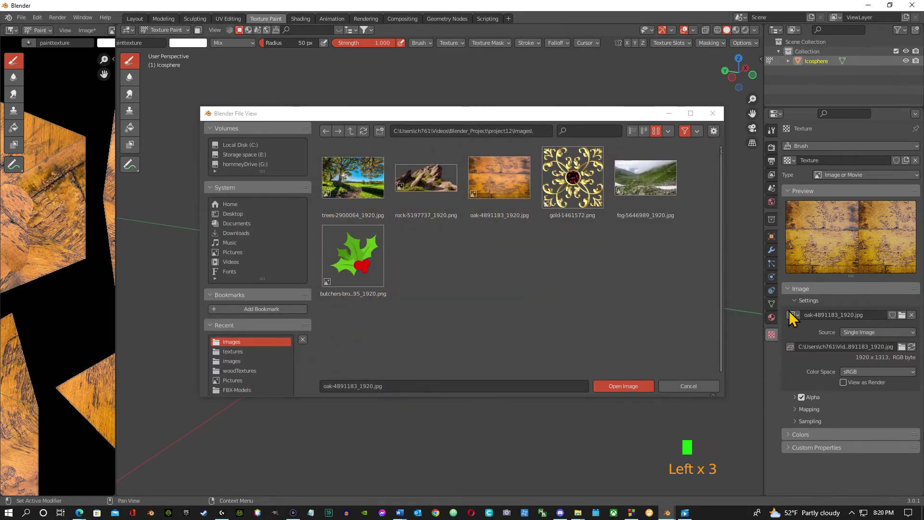
click(712, 113)
Step: Duplicate the painttexture brush and name the copy Christmas
click(771, 131)
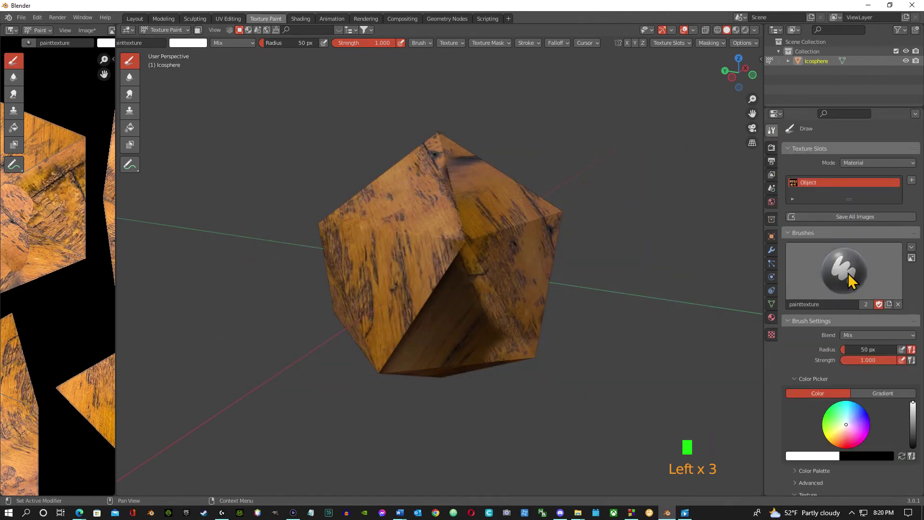
click(889, 305)
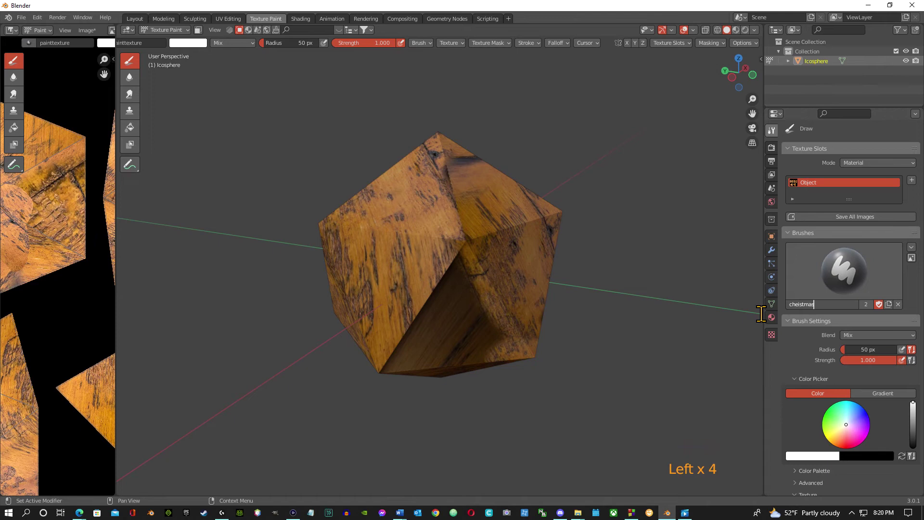
key(Return)
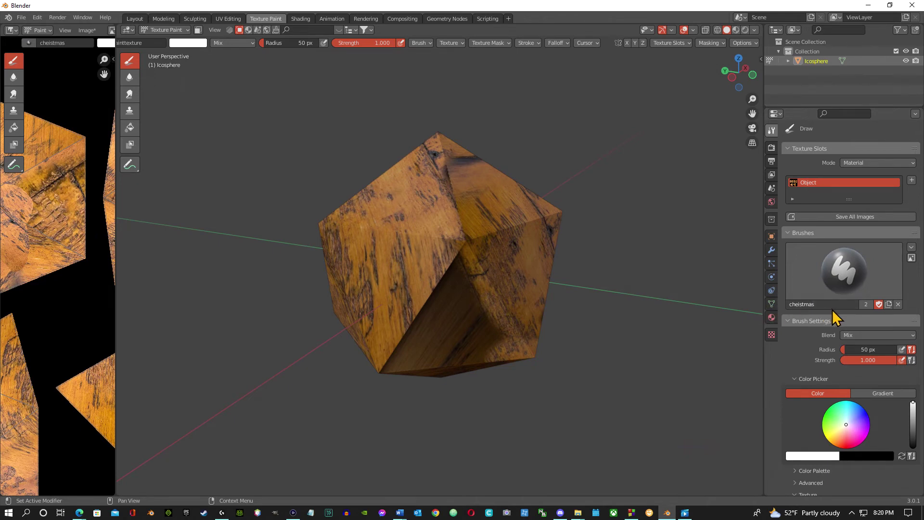
right_click(812, 308)
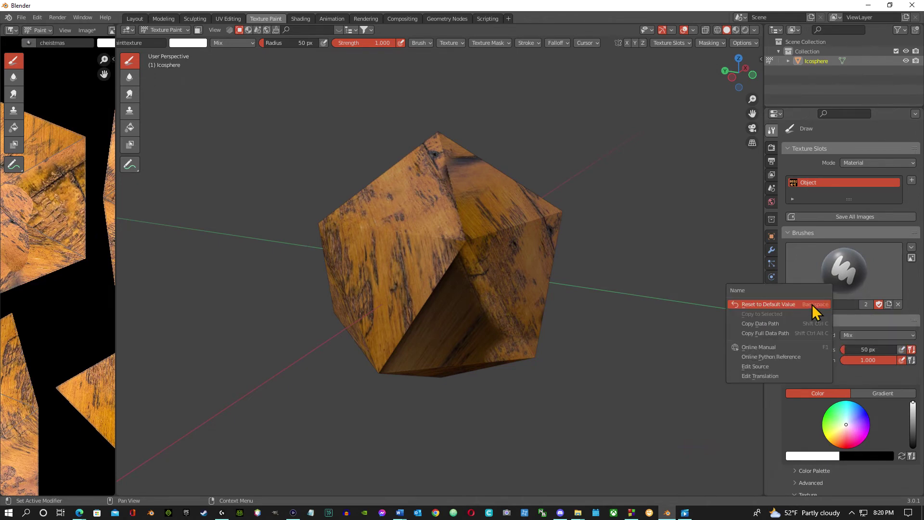
click(848, 302)
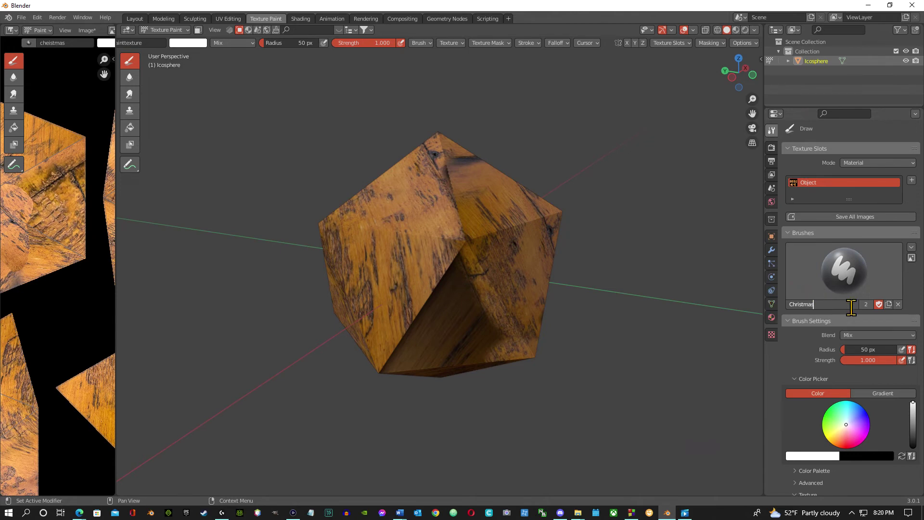
key(Return)
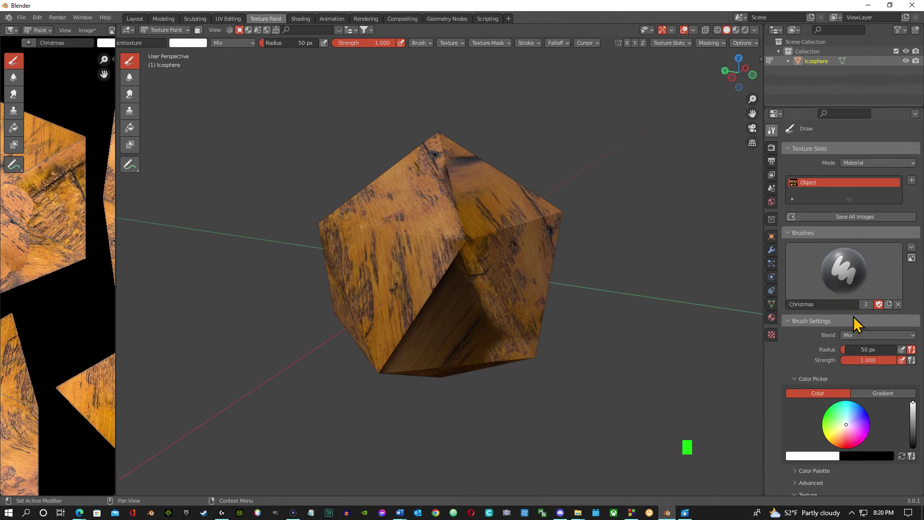
Step: Load the holly image butchers-broom-1922995_1920.png as the Christmas brush's texture
scroll(850, 314, down, 5)
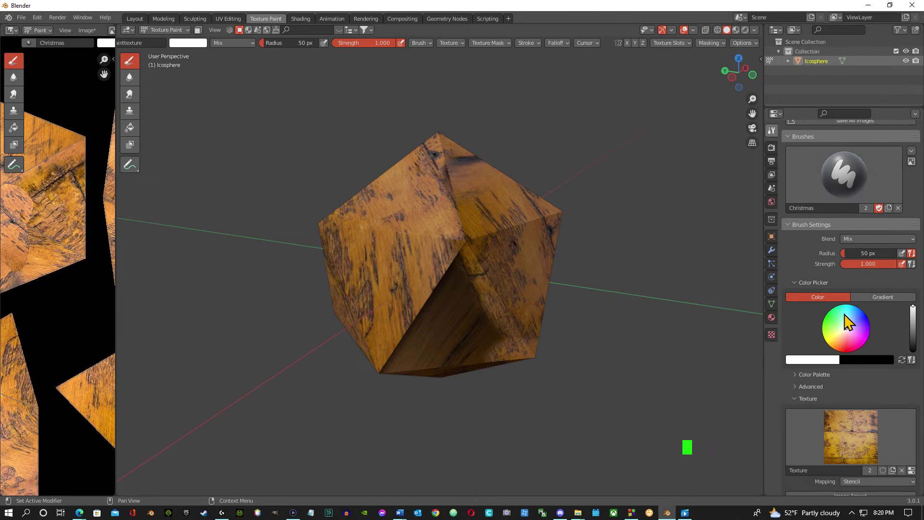
scroll(849, 324, down, 7)
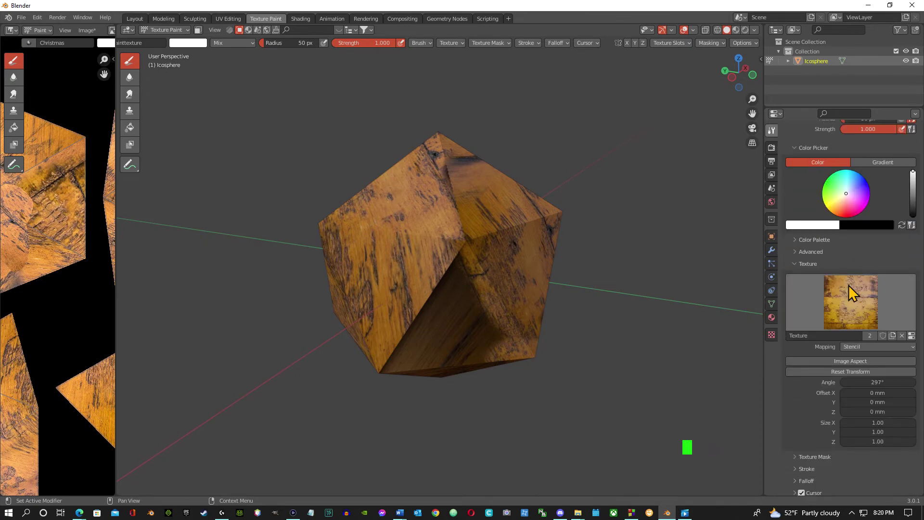
click(772, 335)
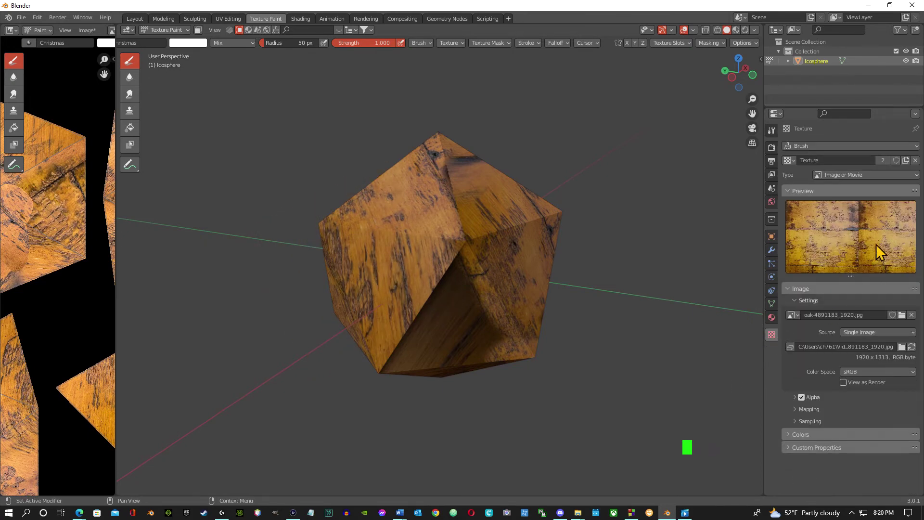
click(901, 314)
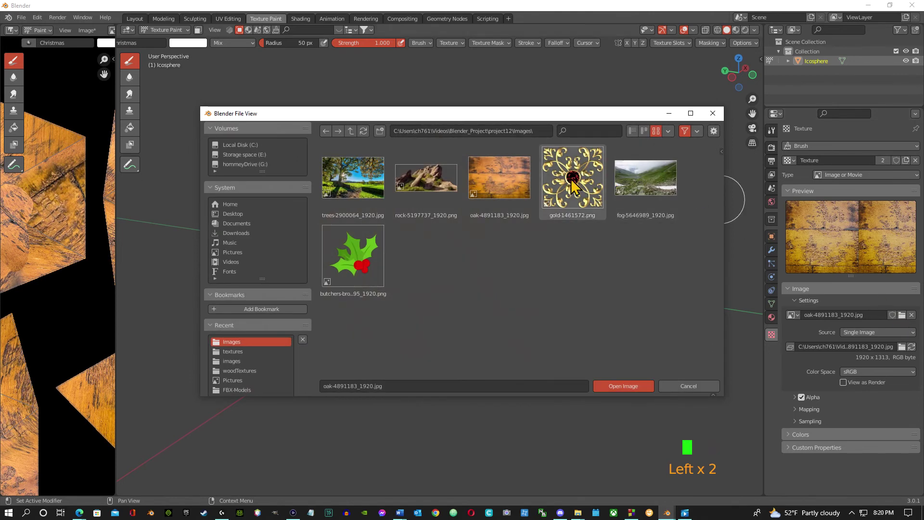
click(353, 256)
click(624, 386)
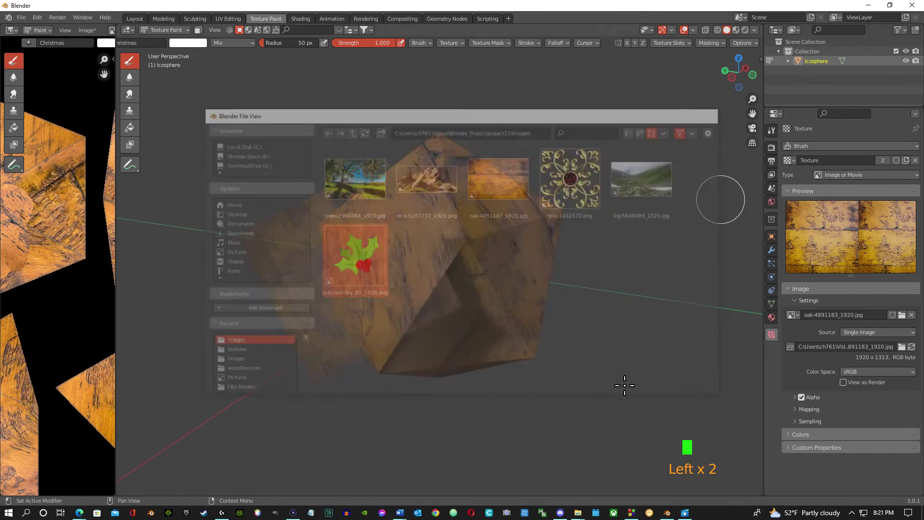
Step: Enlarge the brush radius to 196 px
key(f)
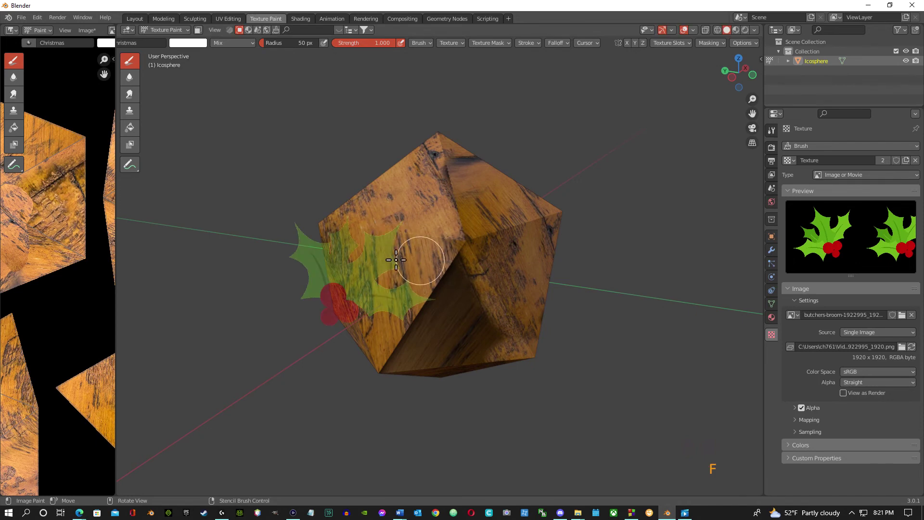
key(f)
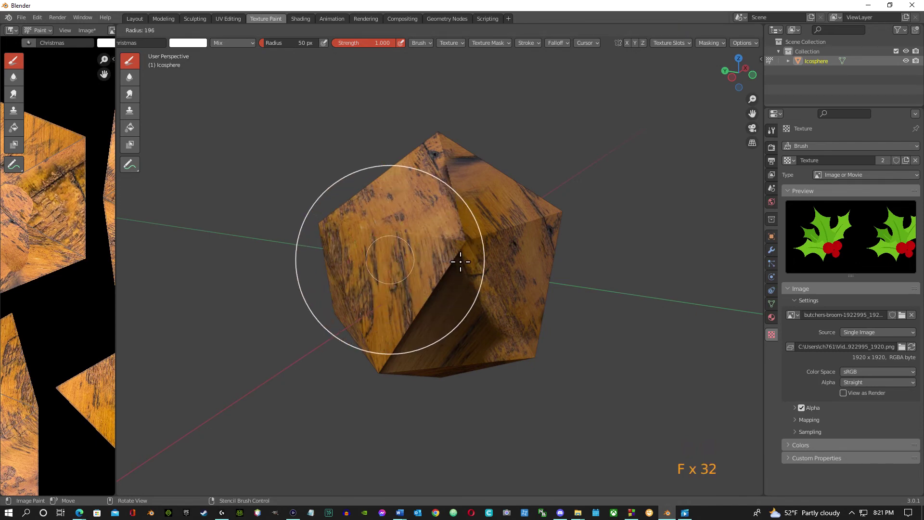
click(461, 261)
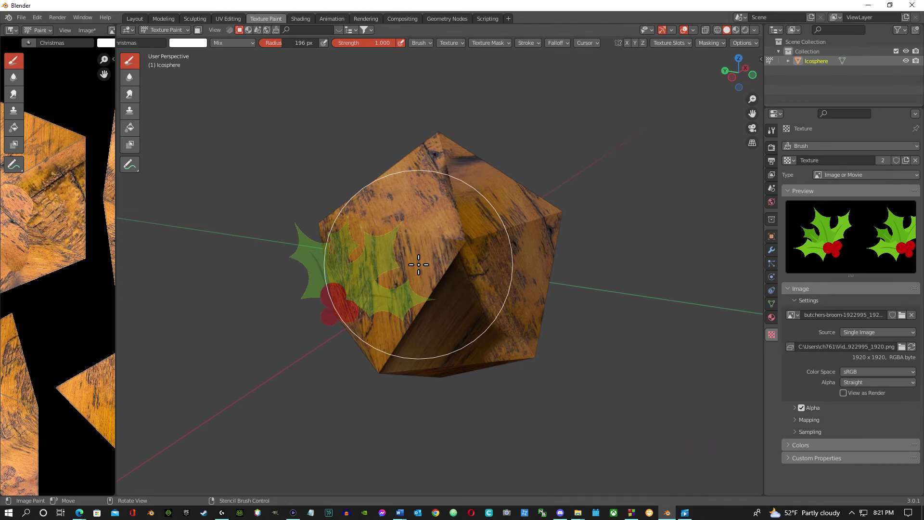
Step: Move the holly stencil over a front face of the ico sphere, shrink it to fit, and stamp it there
right_drag(352, 270, 433, 279)
middle_drag(433, 278, 457, 264)
scroll(458, 263, down, 2)
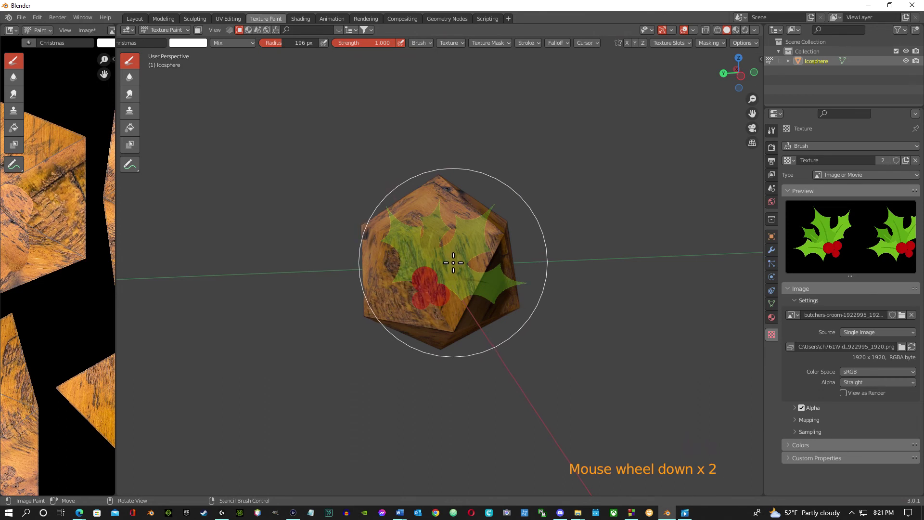
mouse_move(454, 262)
shift+right_down()
mouse_move(458, 275)
mouse_move(441, 262)
shift+right_up()
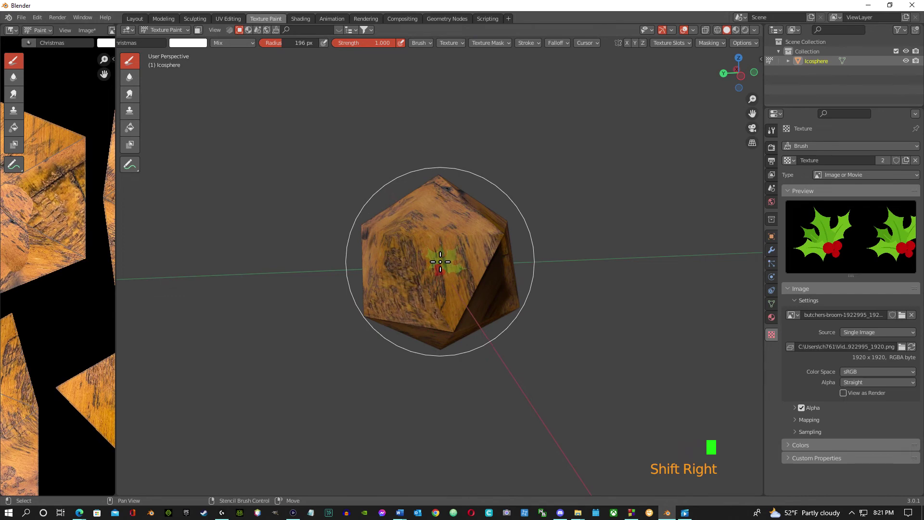
click(444, 263)
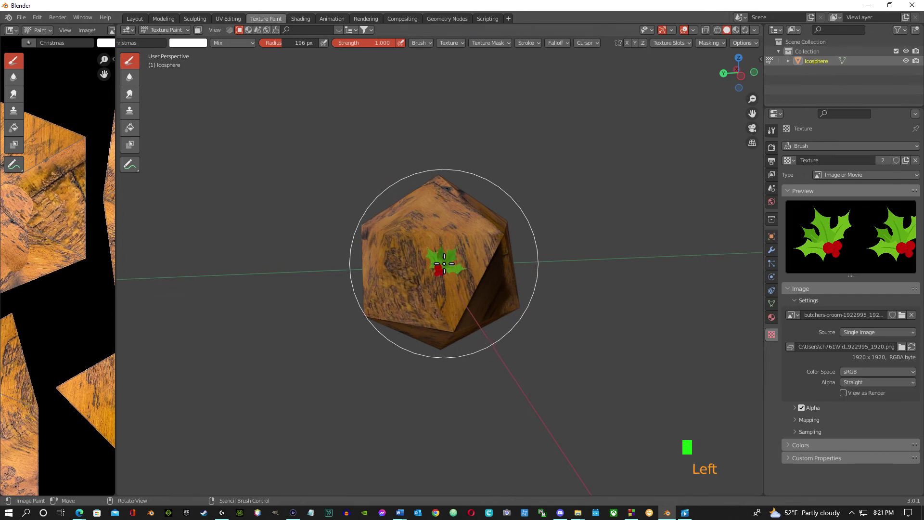
Step: Reposition the small holly stencil over further side faces of the ico sphere and stamp it on them
middle_drag(434, 268, 457, 257)
mouse_move(457, 257)
right_down()
mouse_move(449, 262)
mouse_move(404, 231)
right_up()
click(461, 262)
click(394, 252)
middle_drag(394, 252, 486, 271)
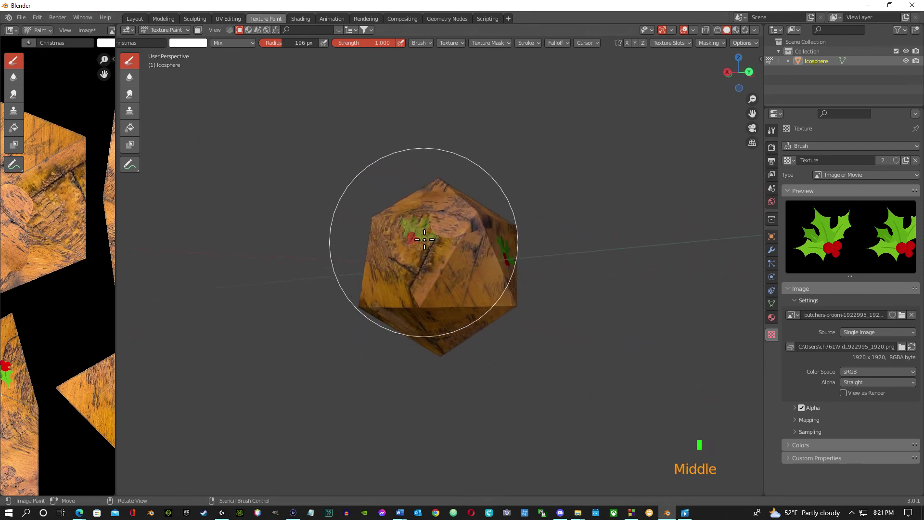
right_drag(418, 247, 419, 249)
click(420, 249)
Step: Rotate the holly stencil and stamp it on more of the undecorated faces around the ico sphere
middle_drag(447, 270, 441, 258)
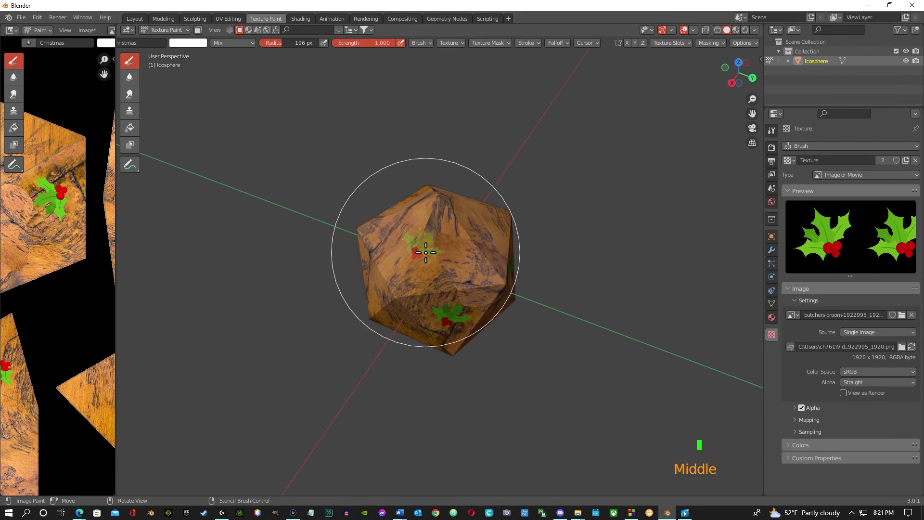
mouse_move(438, 248)
ctrl+right_down()
mouse_move(441, 262)
mouse_move(404, 278)
mouse_move(419, 250)
mouse_move(410, 267)
mouse_move(425, 268)
mouse_move(467, 193)
mouse_move(491, 196)
ctrl+right_up()
click(410, 267)
click(501, 217)
middle_drag(443, 223, 433, 248)
mouse_move(433, 248)
right_down()
mouse_move(432, 223)
mouse_move(380, 317)
mouse_move(388, 317)
right_up()
click(398, 311)
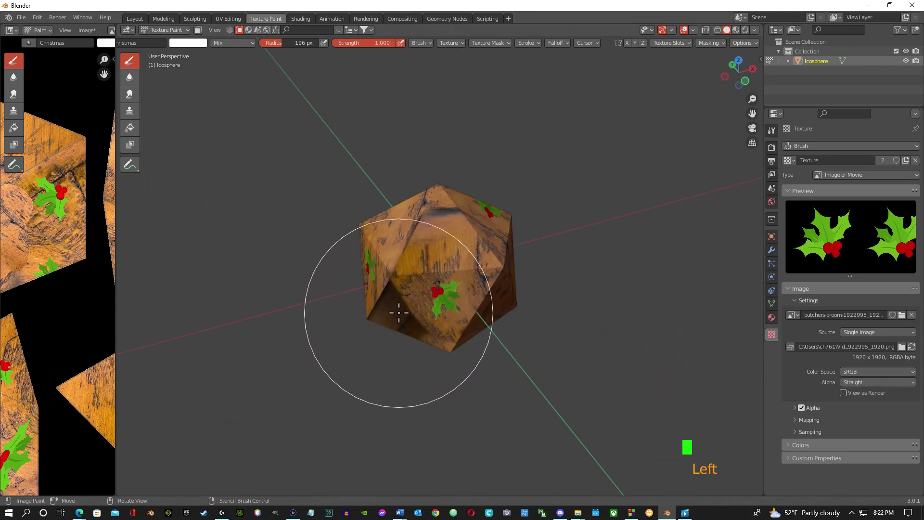
Step: Switch to the Layout workspace and inspect the holly-decorated ico sphere
click(138, 21)
mouse_move(236, 212)
middle_down()
mouse_move(313, 210)
mouse_move(339, 251)
mouse_move(374, 227)
mouse_move(419, 303)
middle_up()
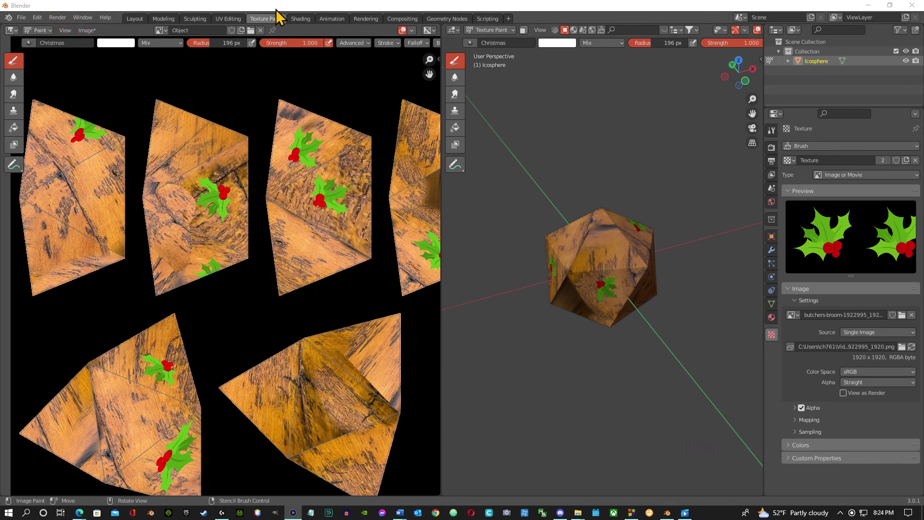
Step: Save the painted texture image as Object.png in PNG format in the project12 images folder
click(63, 31)
mouse_move(90, 34)
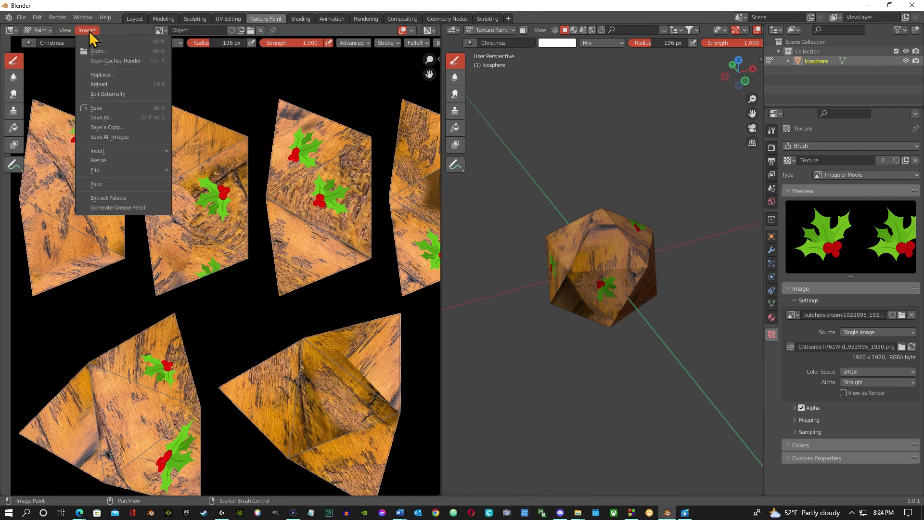
click(112, 119)
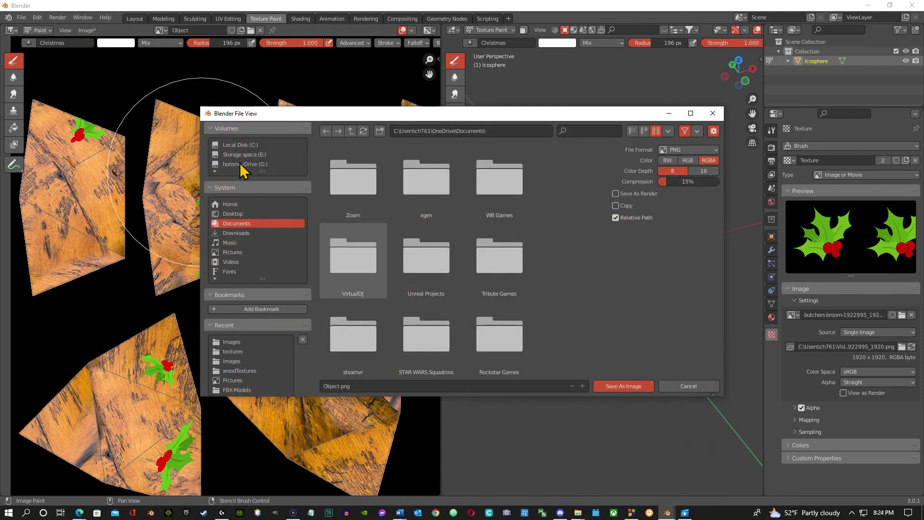
click(231, 263)
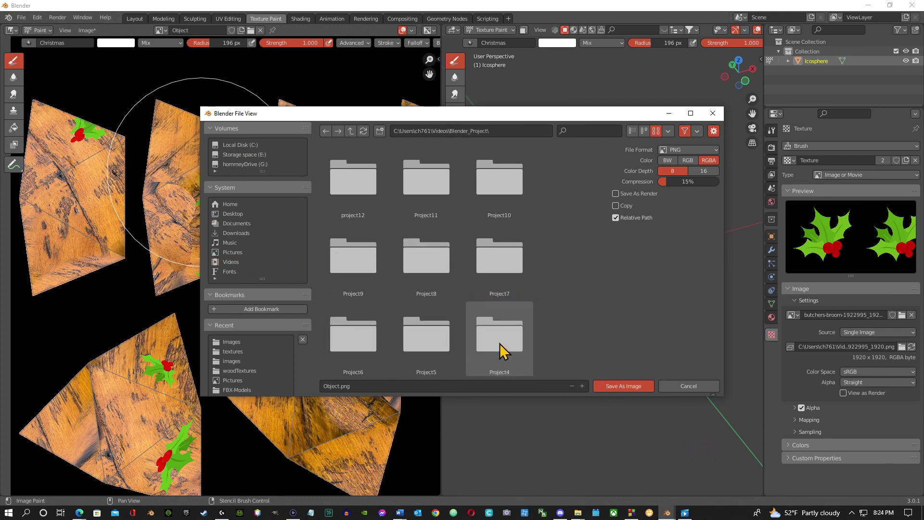
double_click(345, 179)
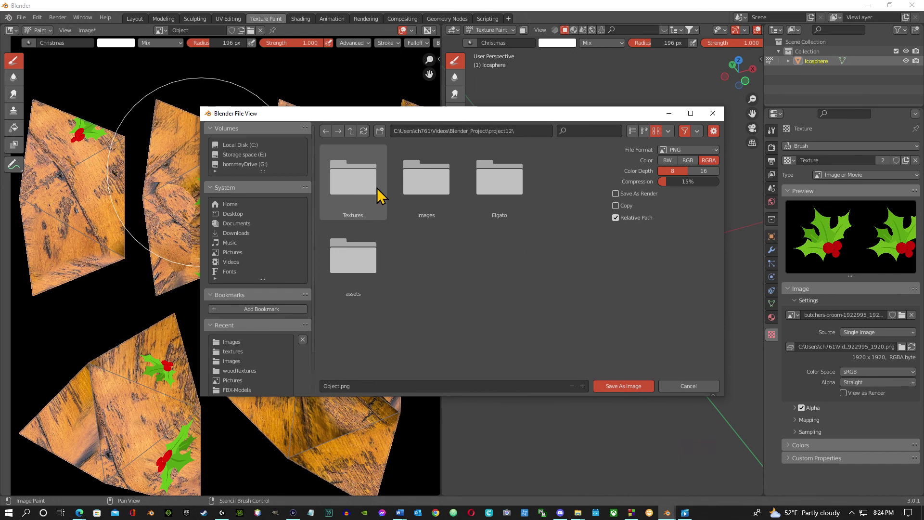
double_click(429, 181)
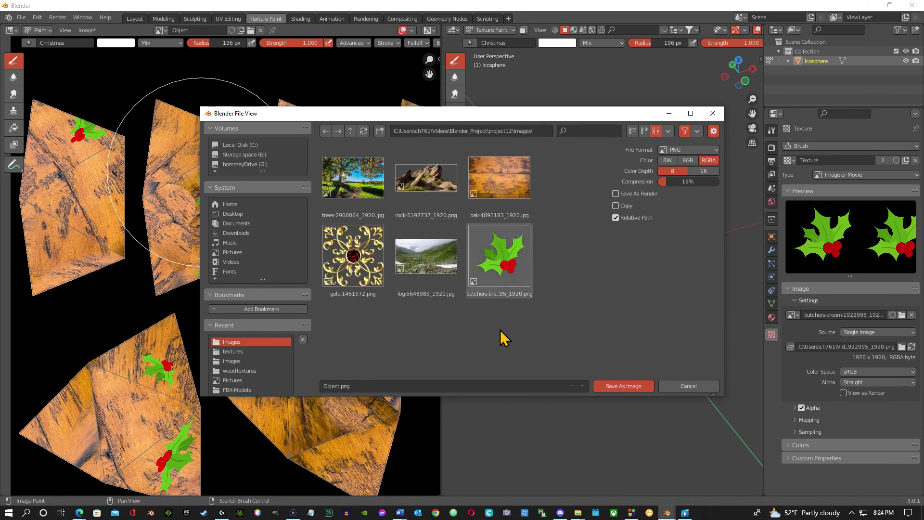
click(618, 387)
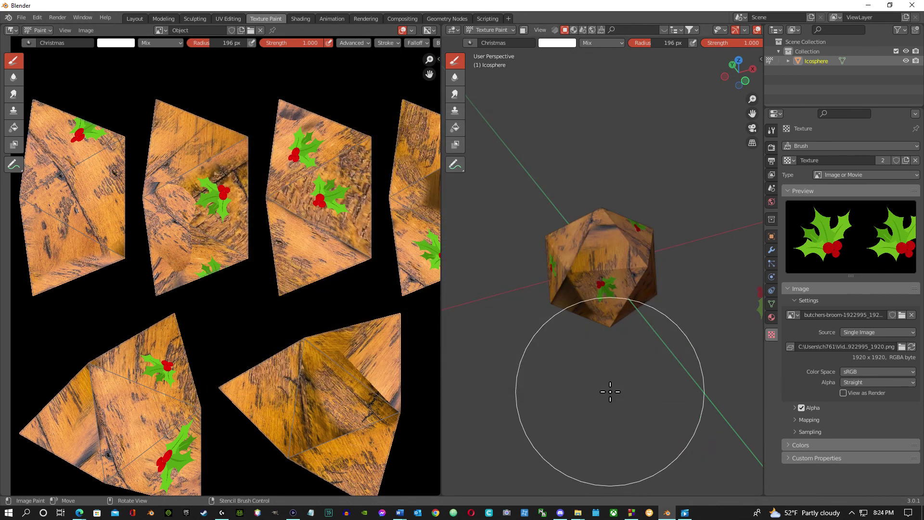